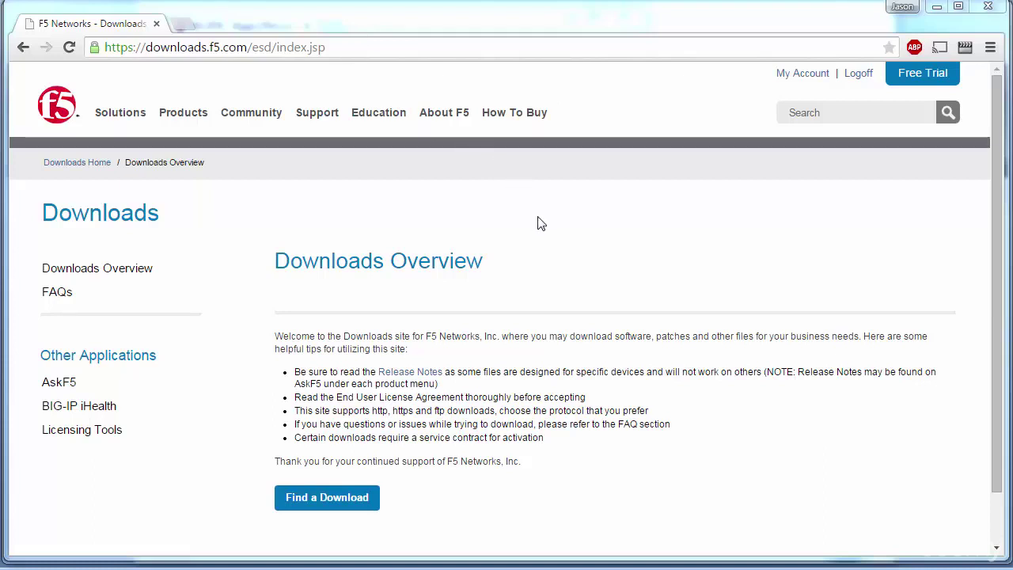
# - Find the downloads for the BIG-IP v11.x / Virtual Edition product line and select version 11.5.1
pyautogui.click(341, 506)
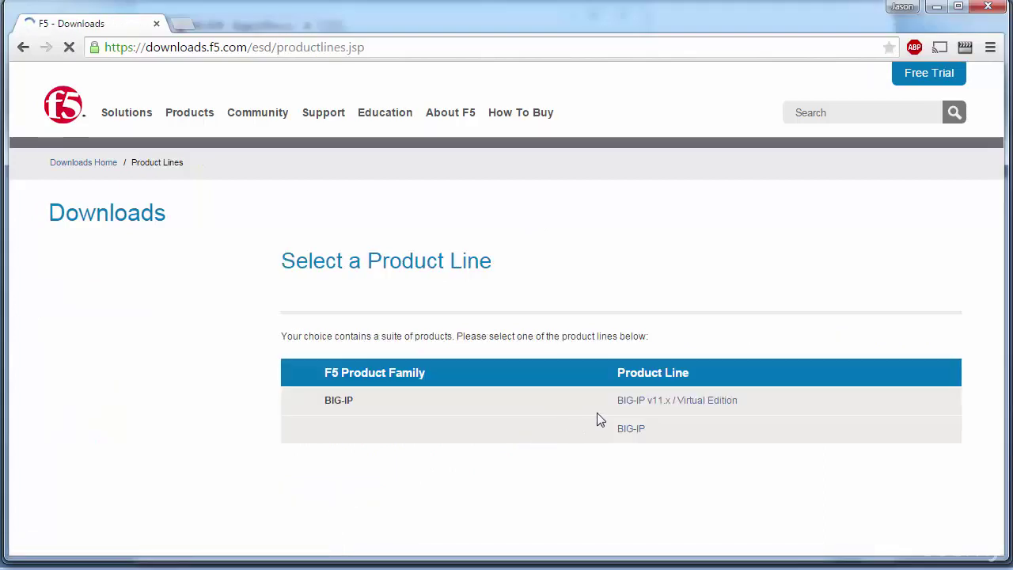
pyautogui.click(667, 401)
pyautogui.scroll(-2, 633, 388)
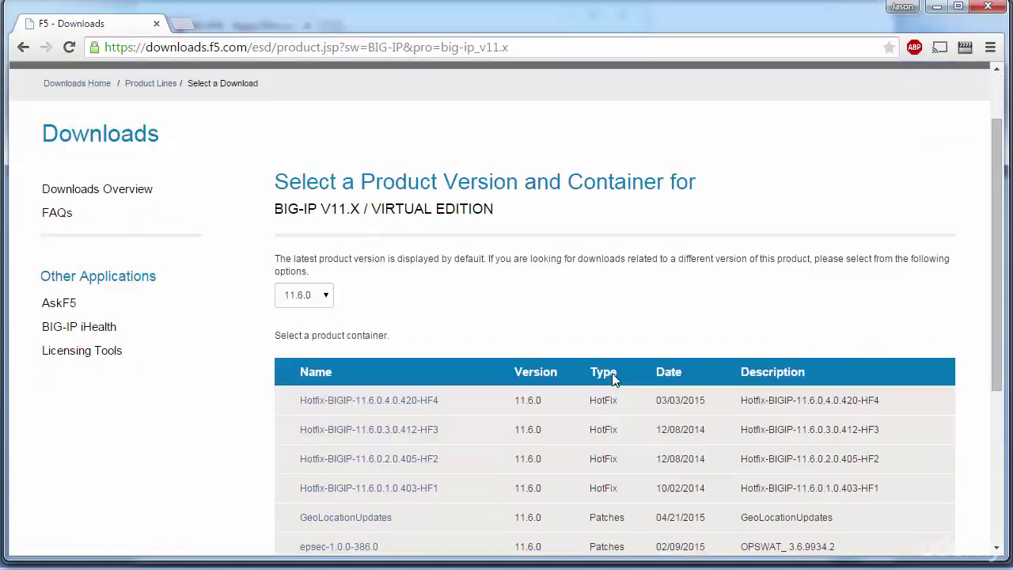
pyautogui.click(326, 218)
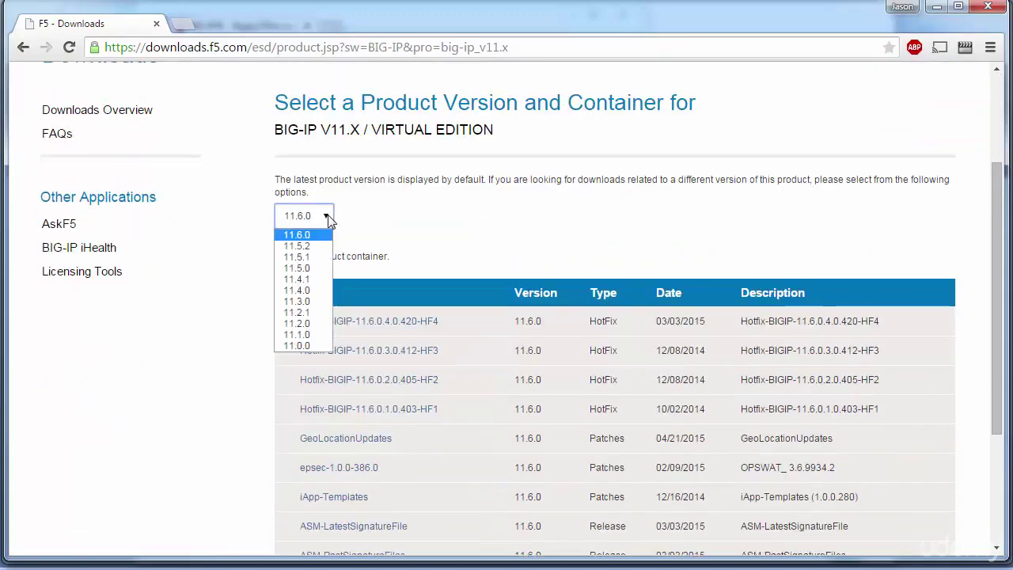
pyautogui.click(305, 257)
# - Download the ISO, HTML release notes and ISO MD5 file from the Hotfix-BIGIP-11.5.1.8.0.175-HF8 container
pyautogui.scroll(-2, 712, 385)
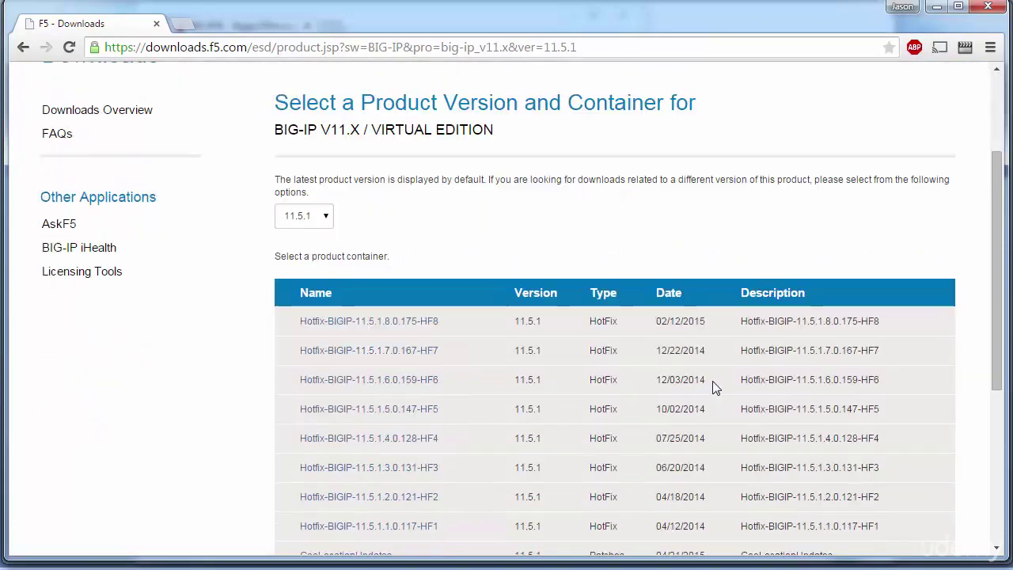
pyautogui.click(431, 323)
pyautogui.scroll(-2, 708, 321)
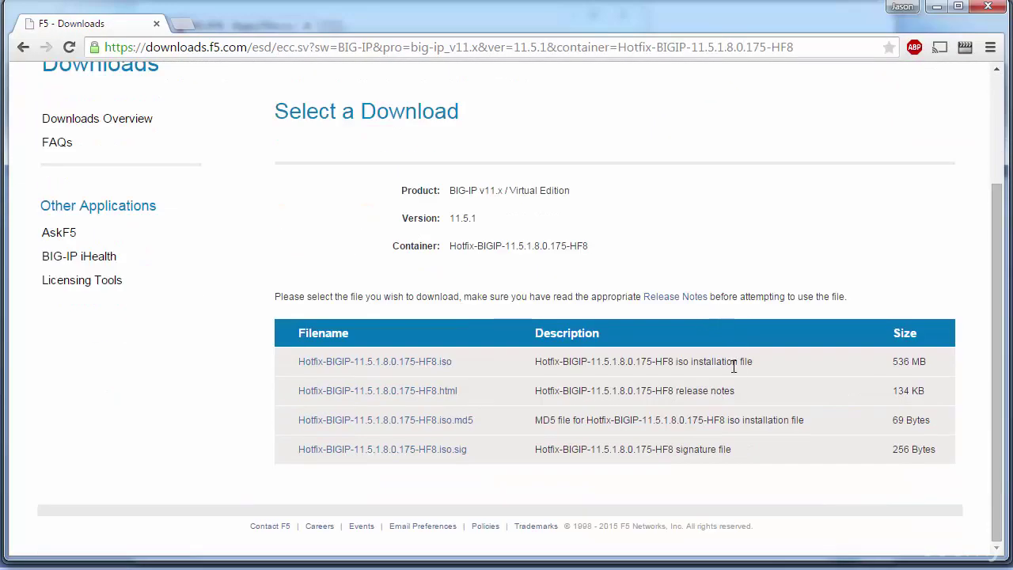
pyautogui.click(398, 364)
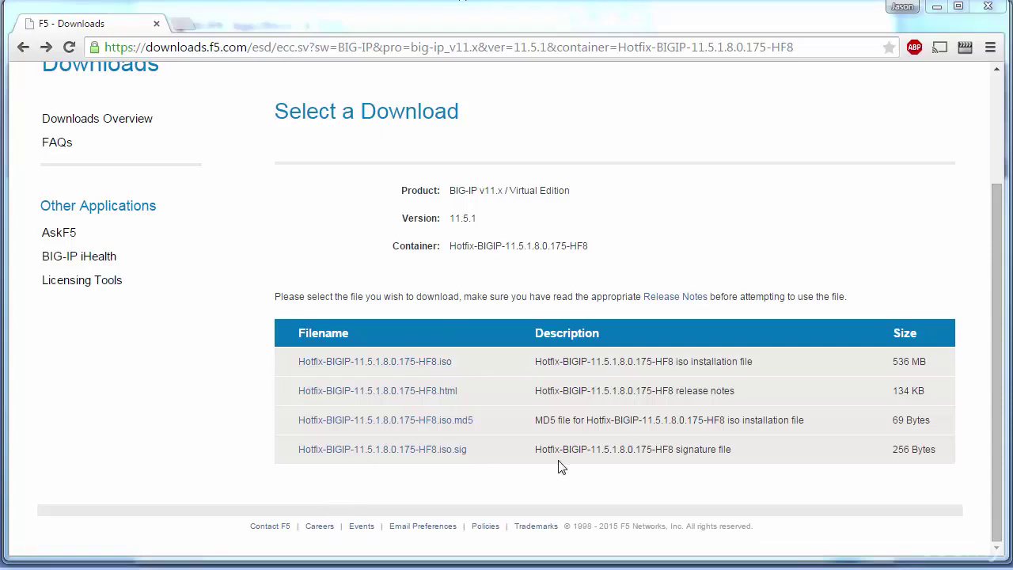
pyautogui.click(445, 395)
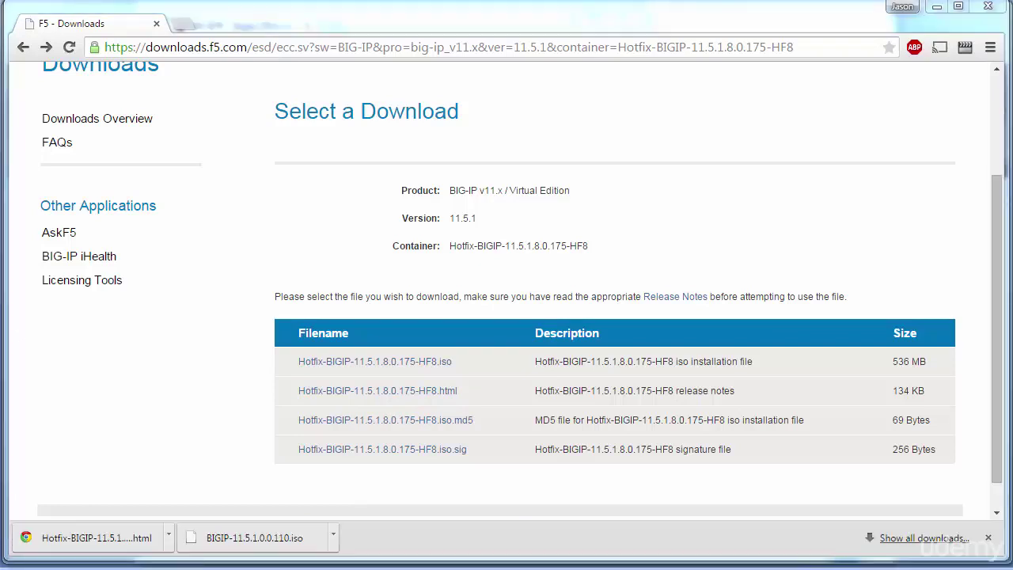
pyautogui.click(435, 425)
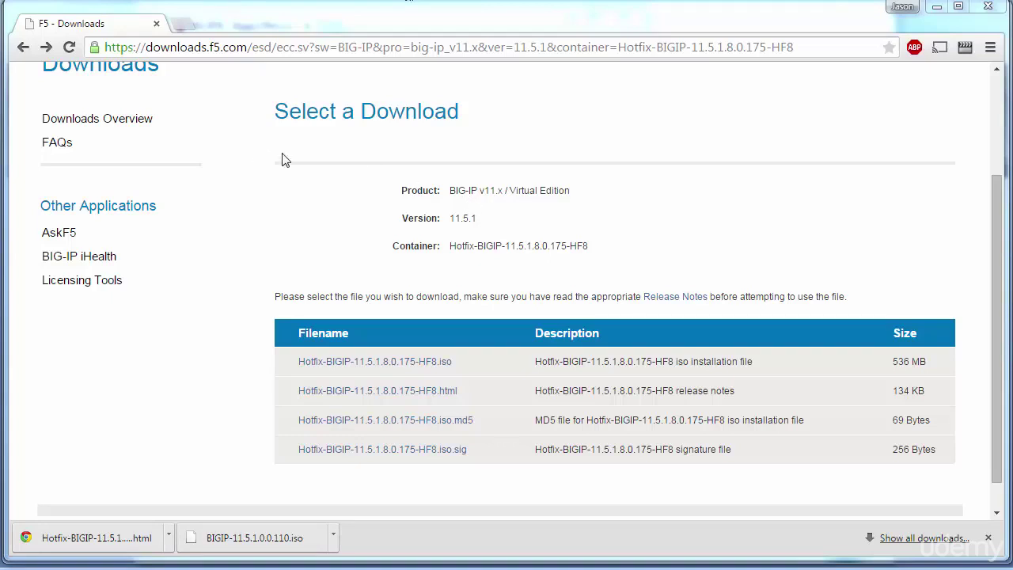
# - Return to the version 11.5.1 container list and download BIGIP-11.5.1.0.0.110.iso from the 11.5.1 release container
pyautogui.click(22, 49)
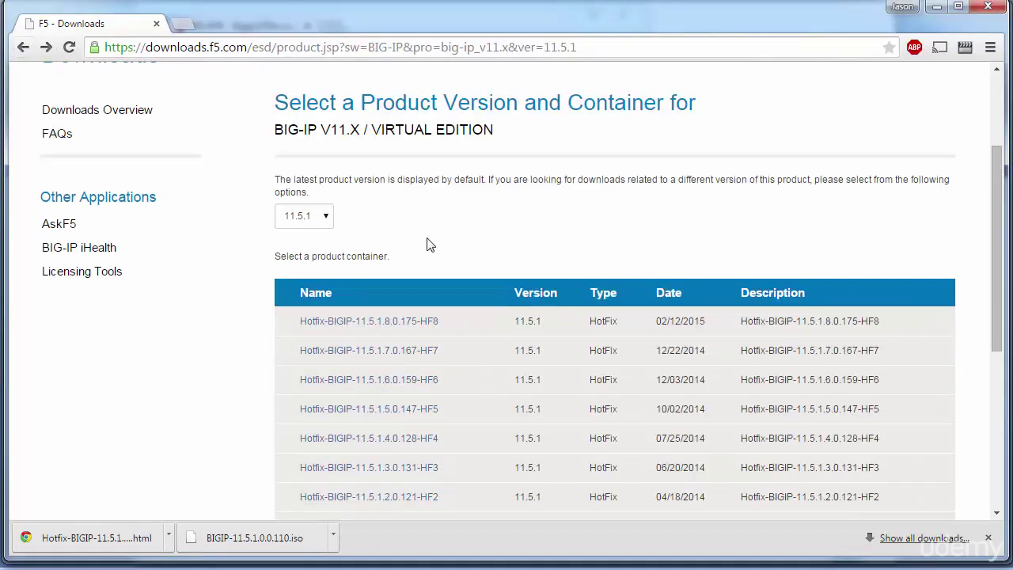
pyautogui.scroll(-4, 427, 245)
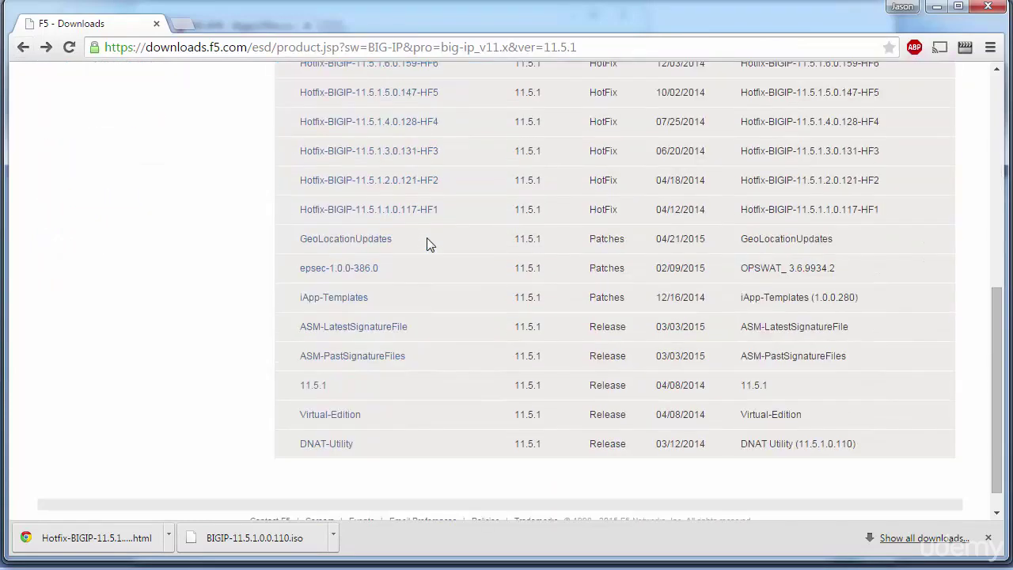
pyautogui.click(316, 393)
pyautogui.scroll(-5, 316, 393)
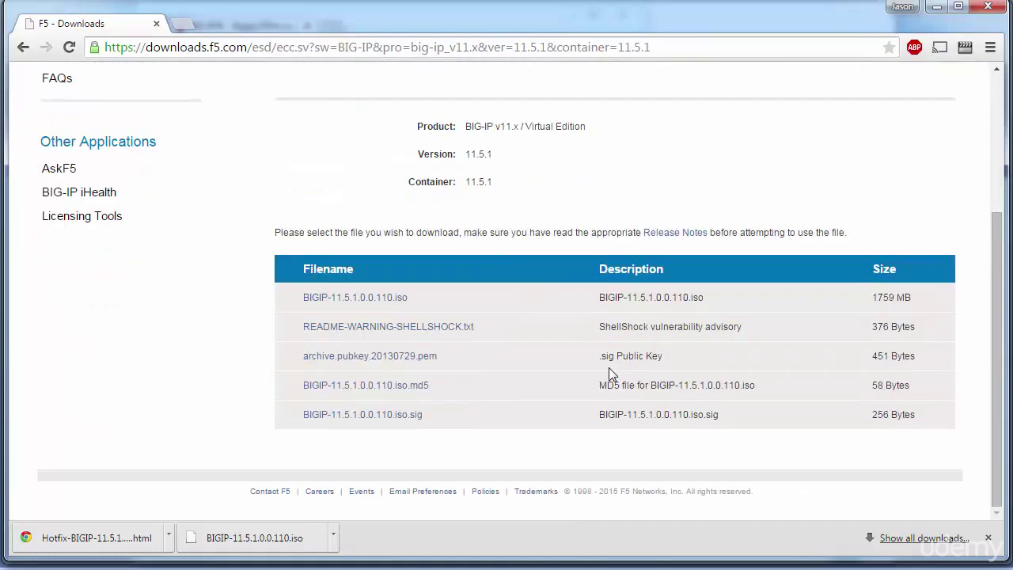
pyautogui.click(345, 297)
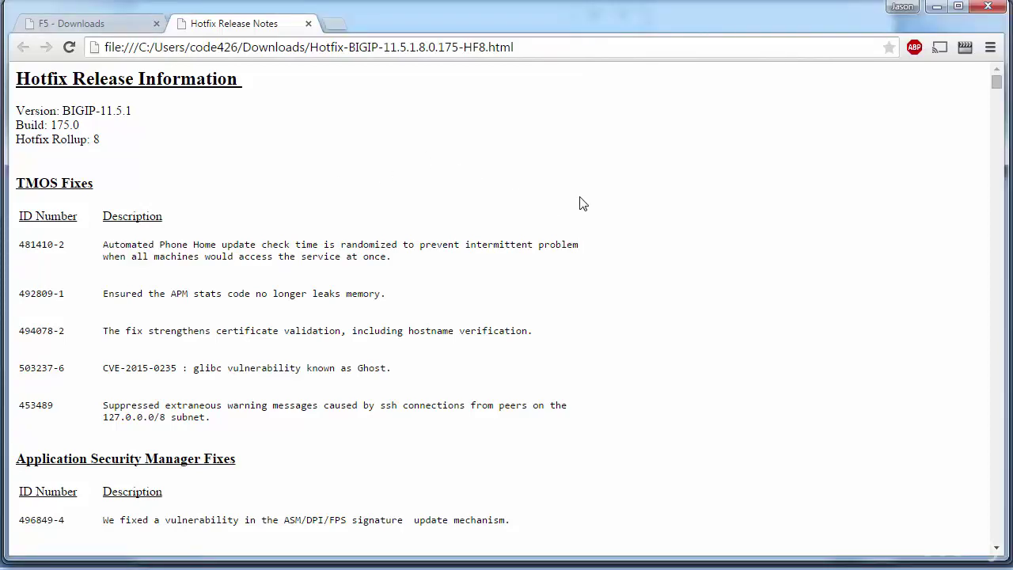
# - Review the Hotfix-BIGIP-11.5.1.8.0.175-HF8 release notes, including the TMOS fixes and the cumulative fixes from earlier hotfixes
pyautogui.scroll(-2, 581, 203)
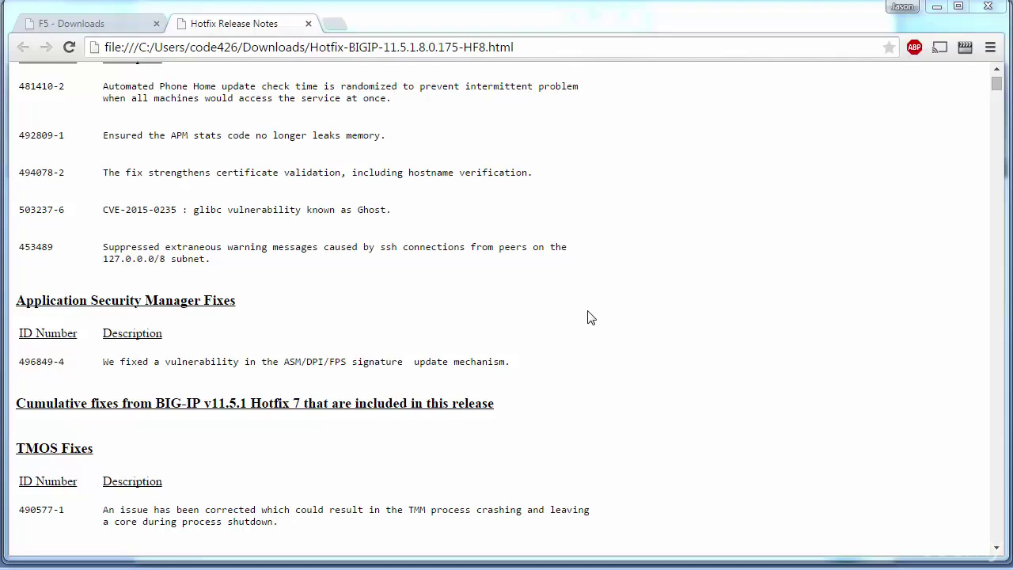
pyautogui.scroll(3, 599, 309)
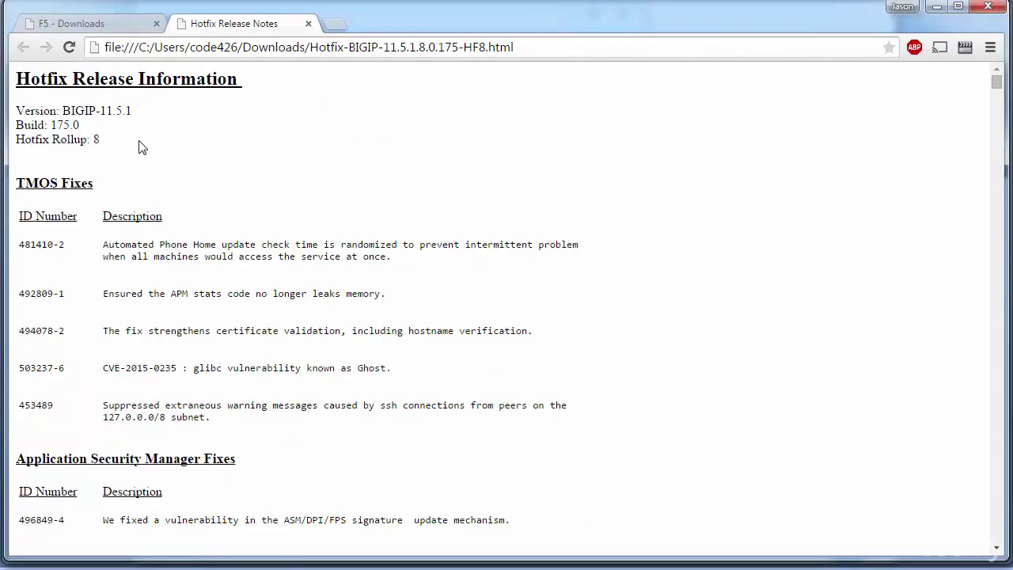
pyautogui.scroll(-2, 531, 245)
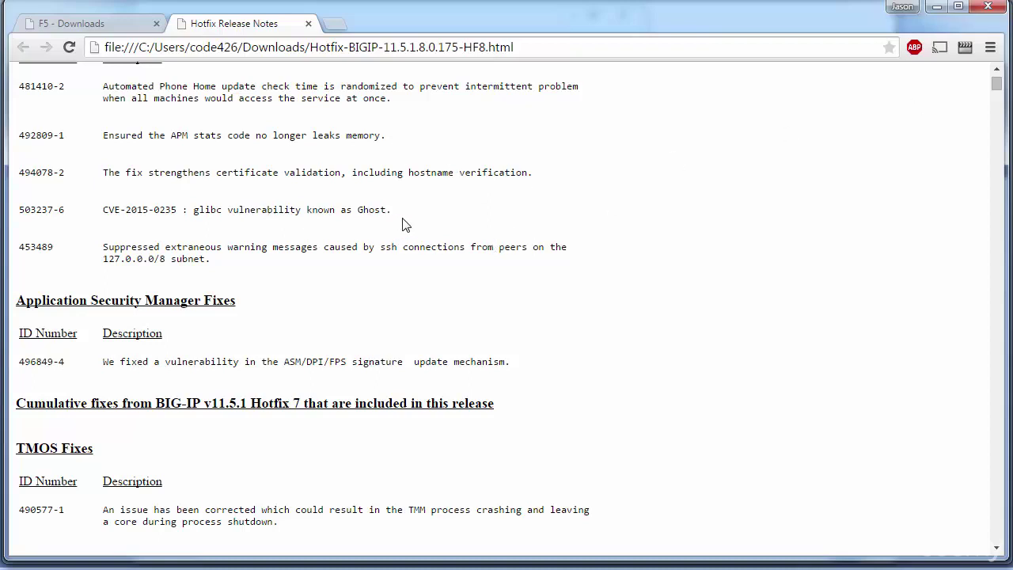
pyautogui.scroll(-3, 669, 188)
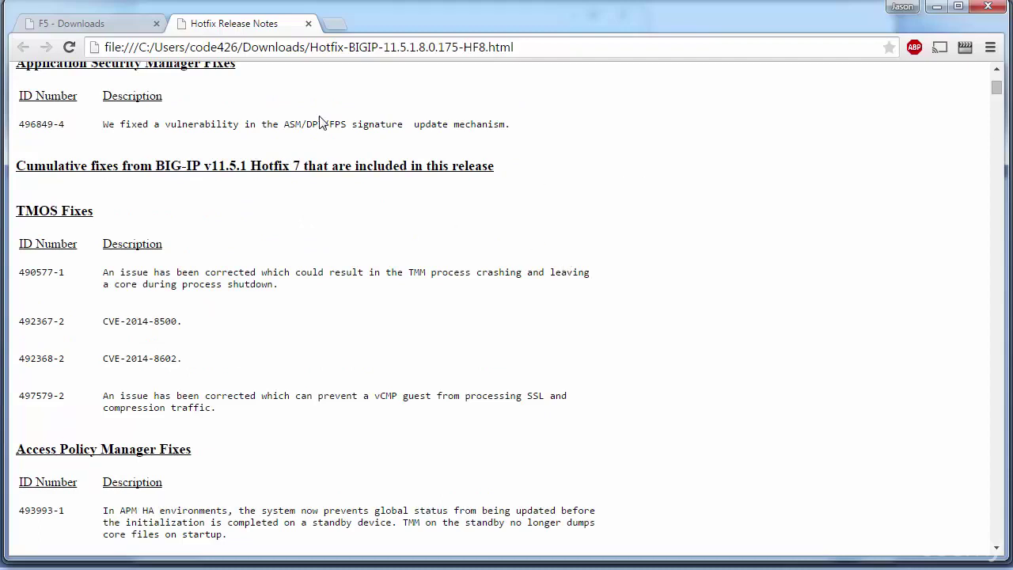
pyautogui.scroll(-3, 432, 269)
pyautogui.scroll(-2, 430, 283)
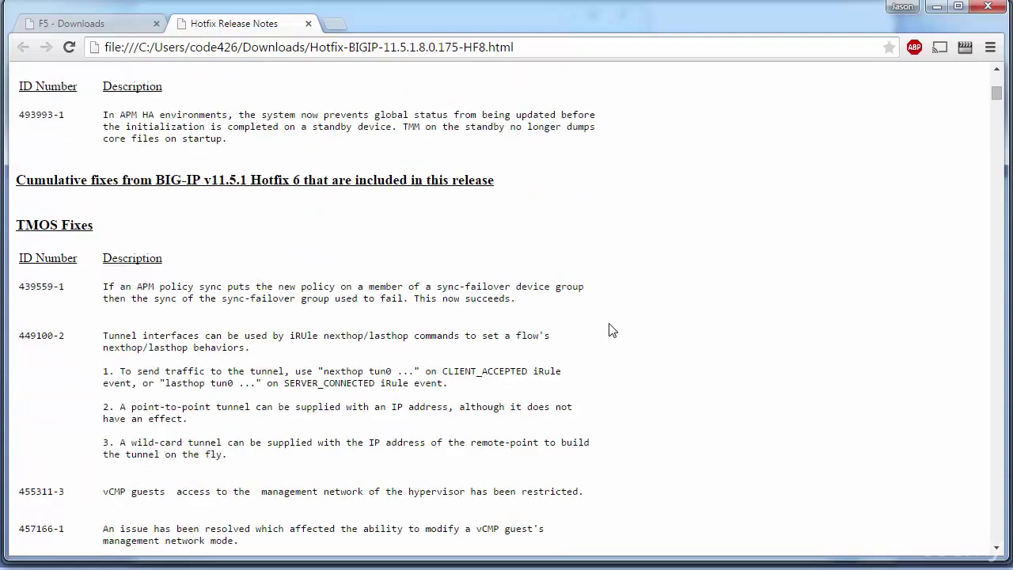
pyautogui.scroll(-3, 606, 330)
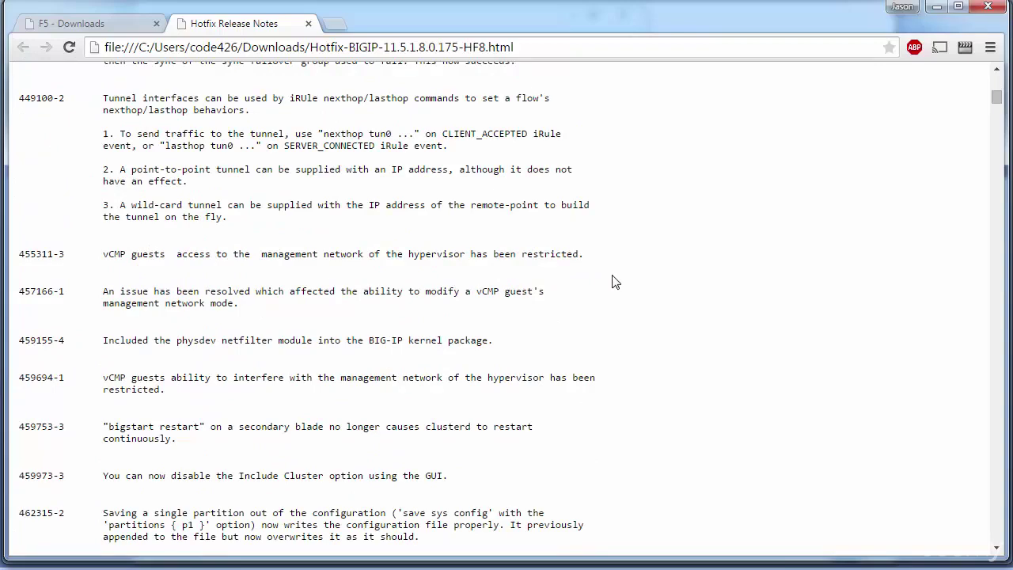
pyautogui.scroll(-2, 616, 283)
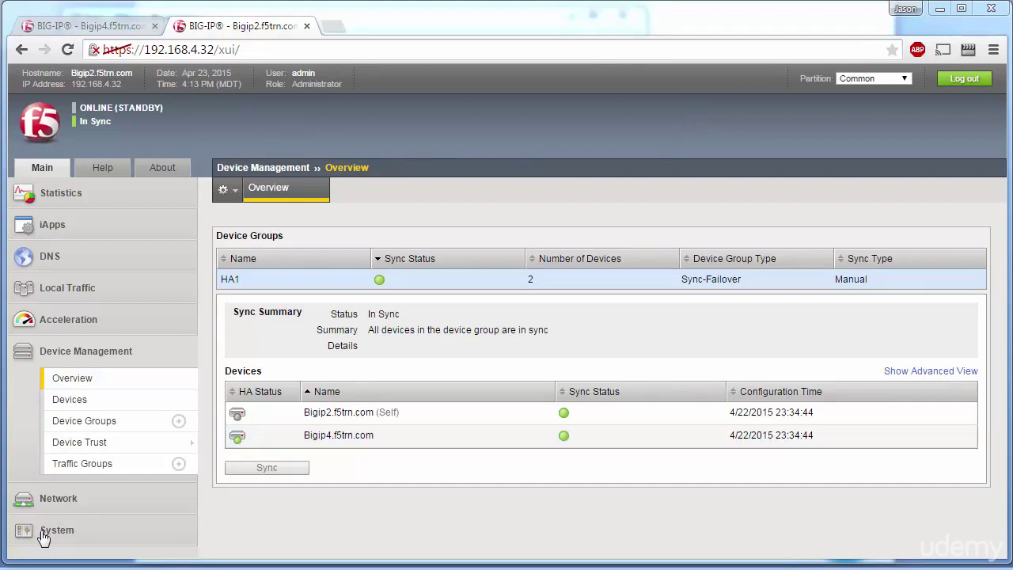
# - Show the software management hotfix list in the BIG-IP web interface of Bigip2
pyautogui.click(56, 538)
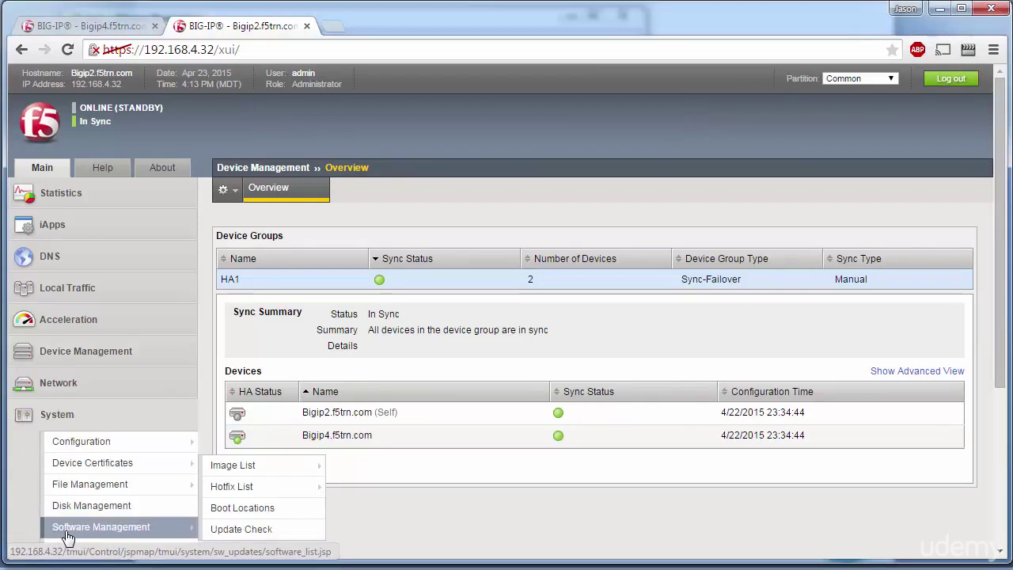
pyautogui.click(115, 531)
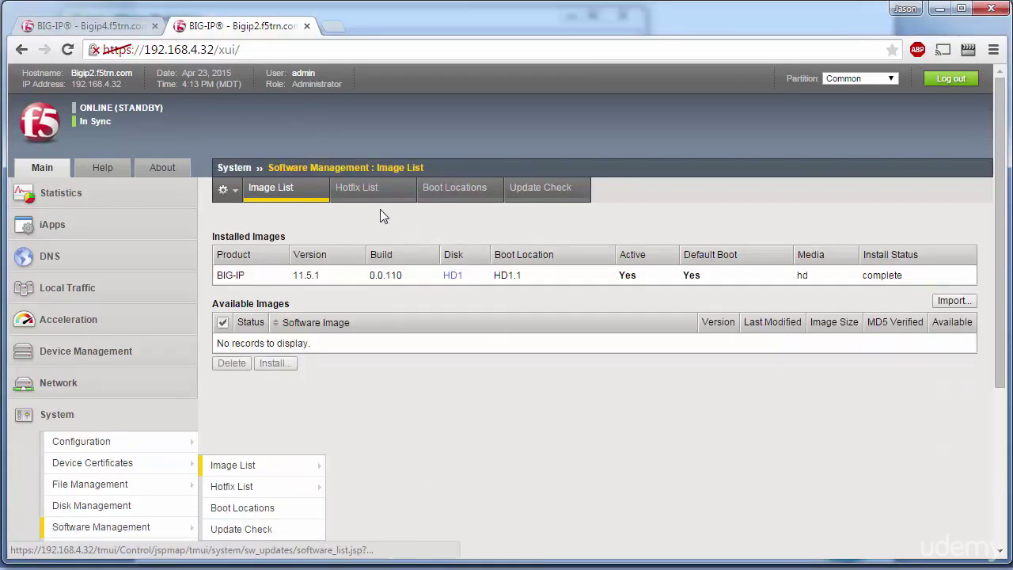
pyautogui.click(358, 193)
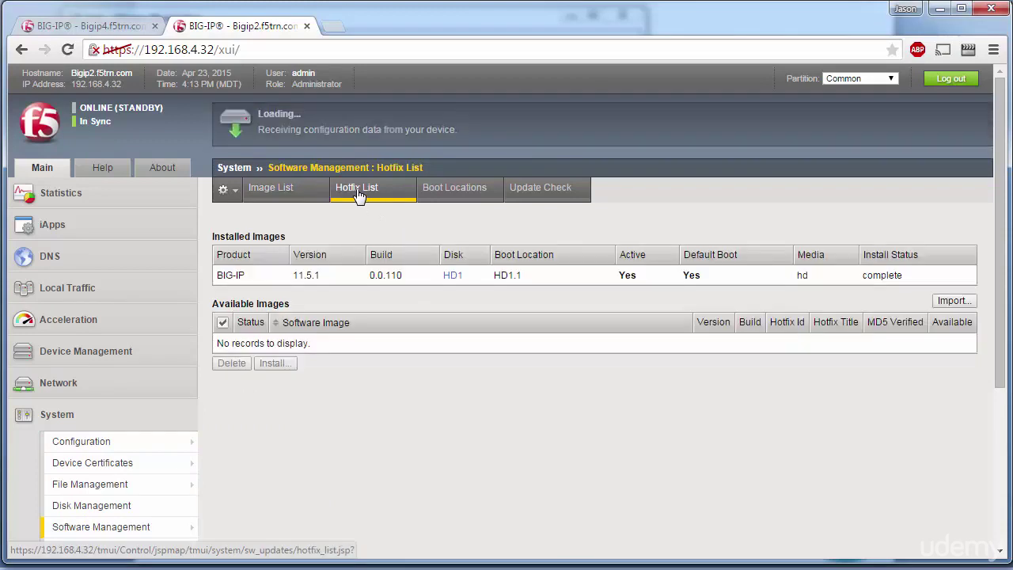
# - Import Hotfix-BIGIP-11.5.1.8.0.175-HF8.iso from the Virtual Machines folder as an available hotfix image
pyautogui.click(957, 302)
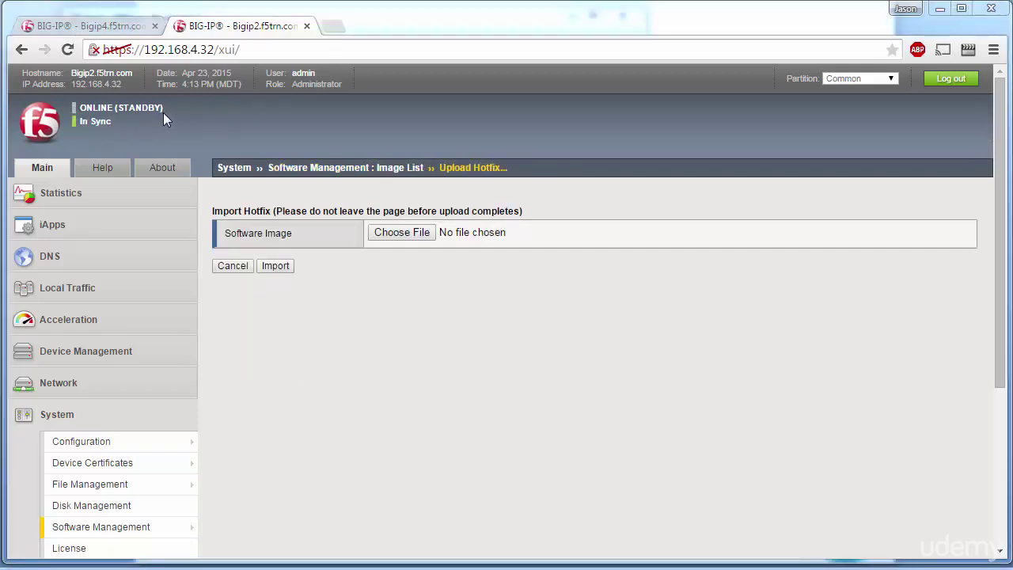
pyautogui.click(402, 233)
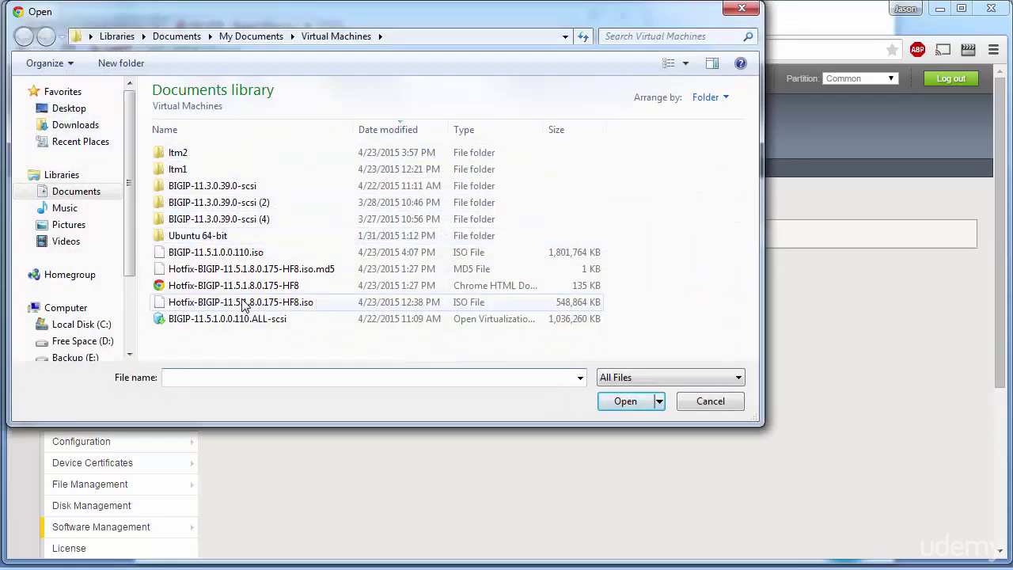
pyautogui.click(306, 308)
pyautogui.click(629, 401)
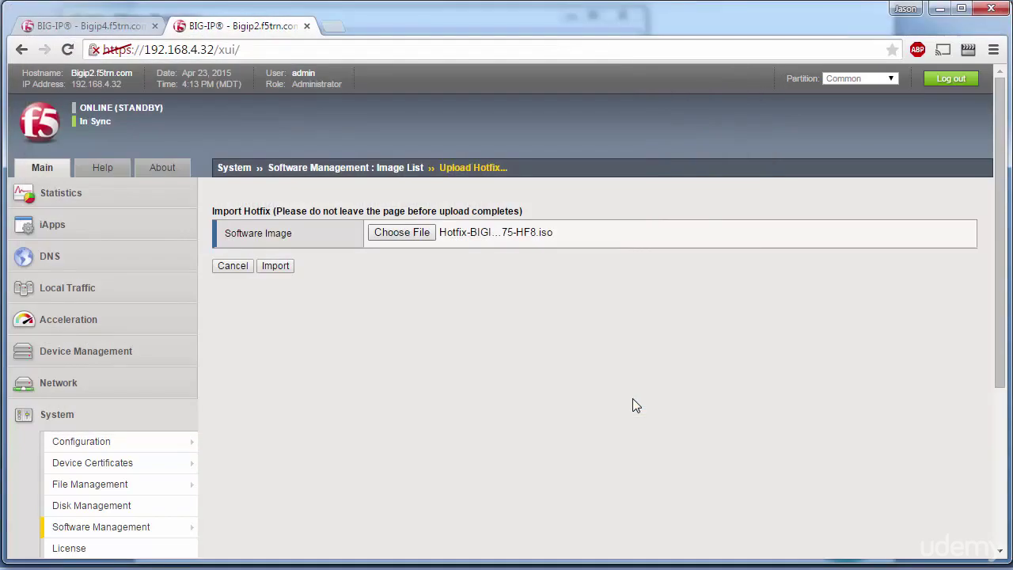
pyautogui.click(275, 267)
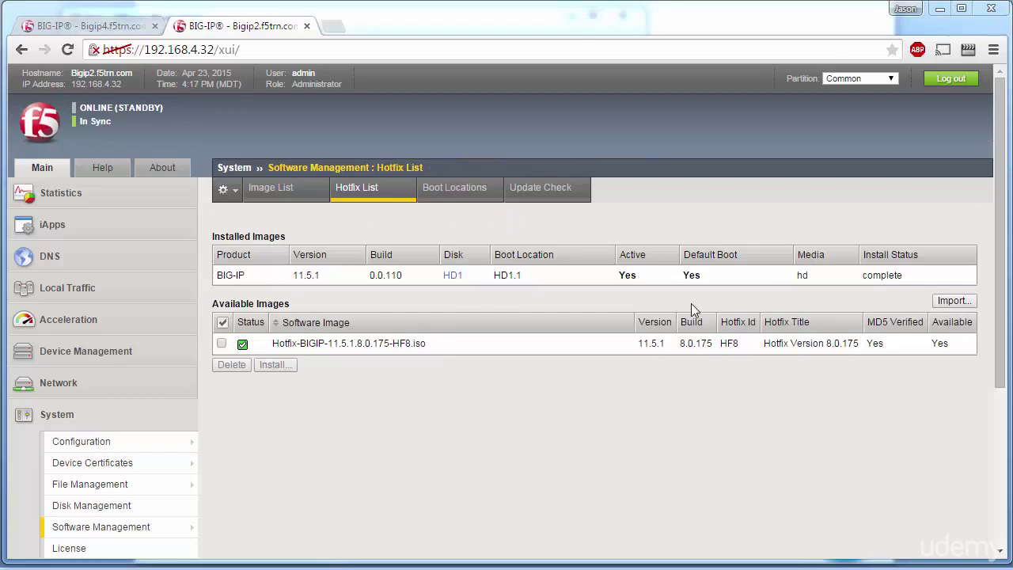
# - Import the checksum file Hotfix-BIGIP-11.5.1.8.0.175-HF8.iso.md5 through the hotfix upload
pyautogui.click(954, 302)
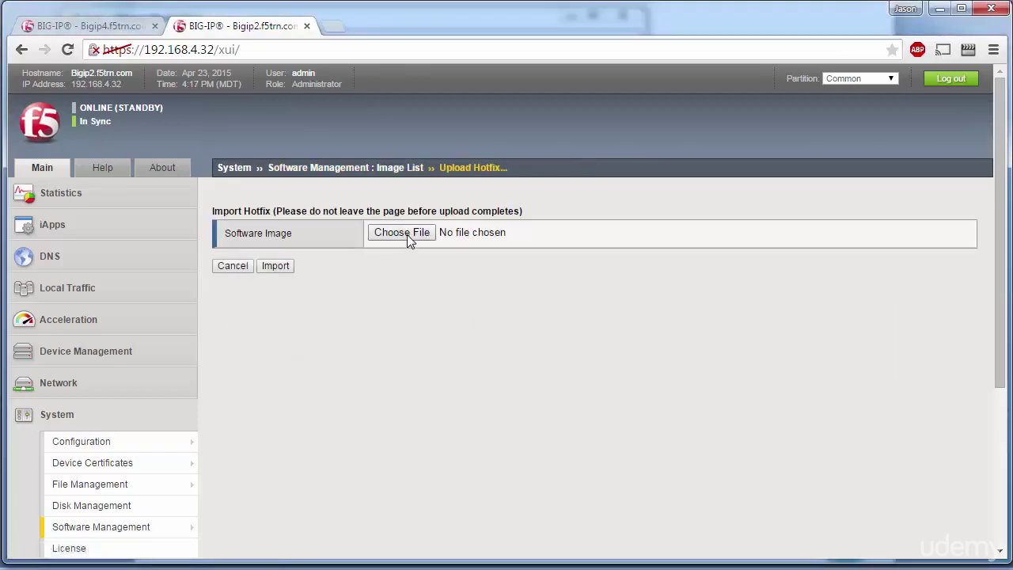
pyautogui.click(407, 235)
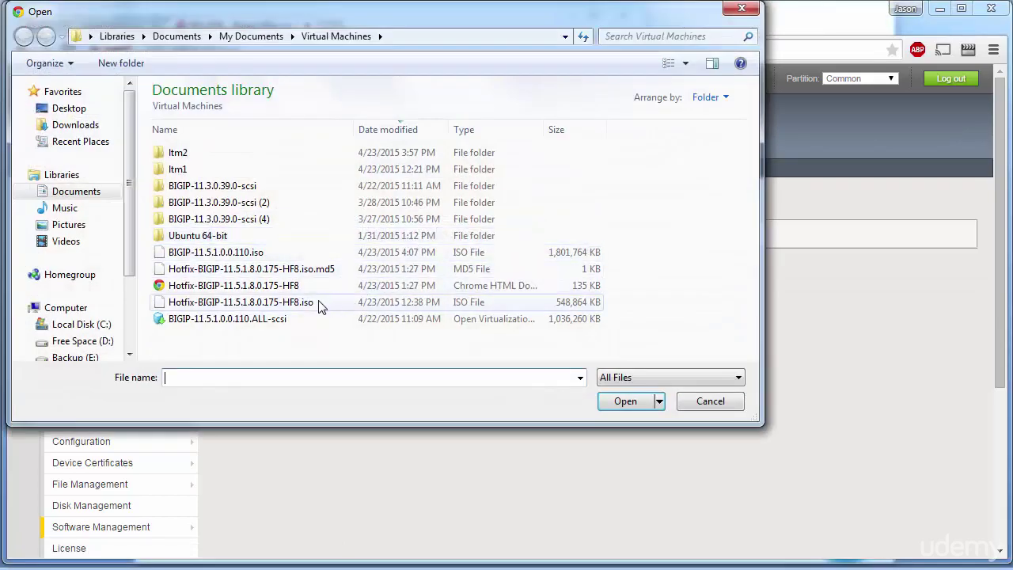
pyautogui.click(322, 268)
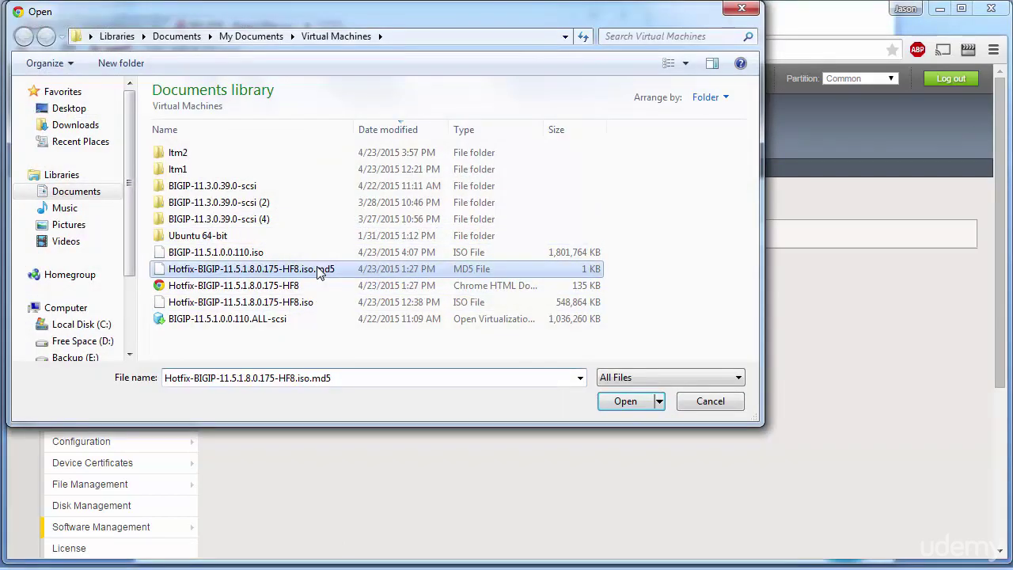
pyautogui.click(630, 403)
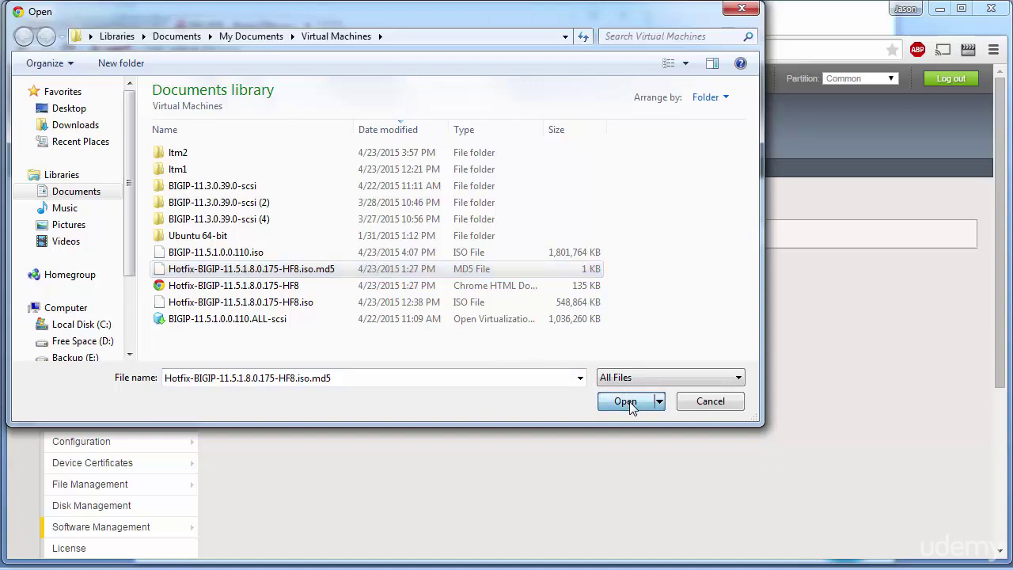
pyautogui.click(280, 272)
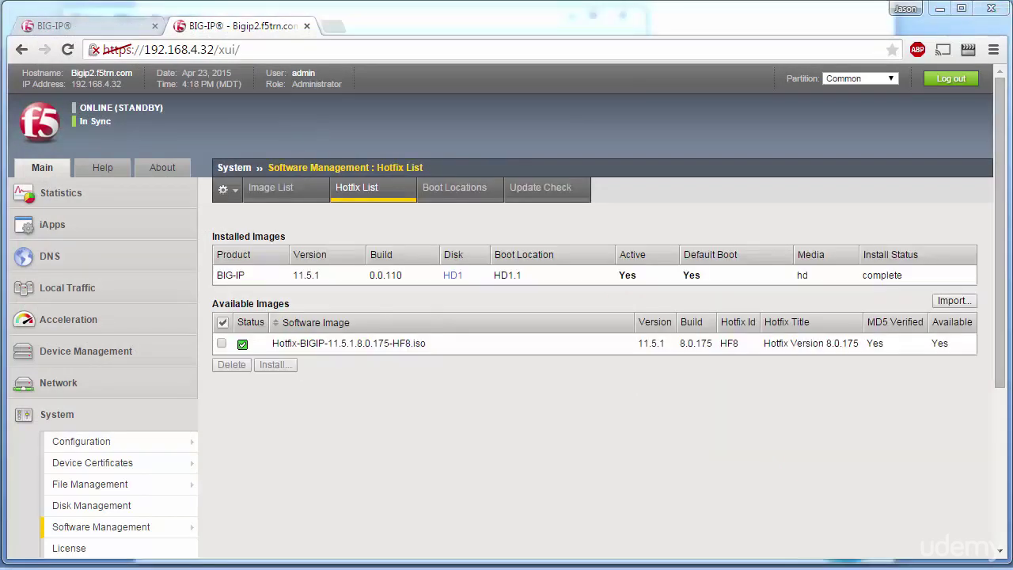
# - Log in to the 192.168.4.32 PuTTY session as root with the account password
pyautogui.moveTo(590, 149); pyautogui.dragTo(530, 155)
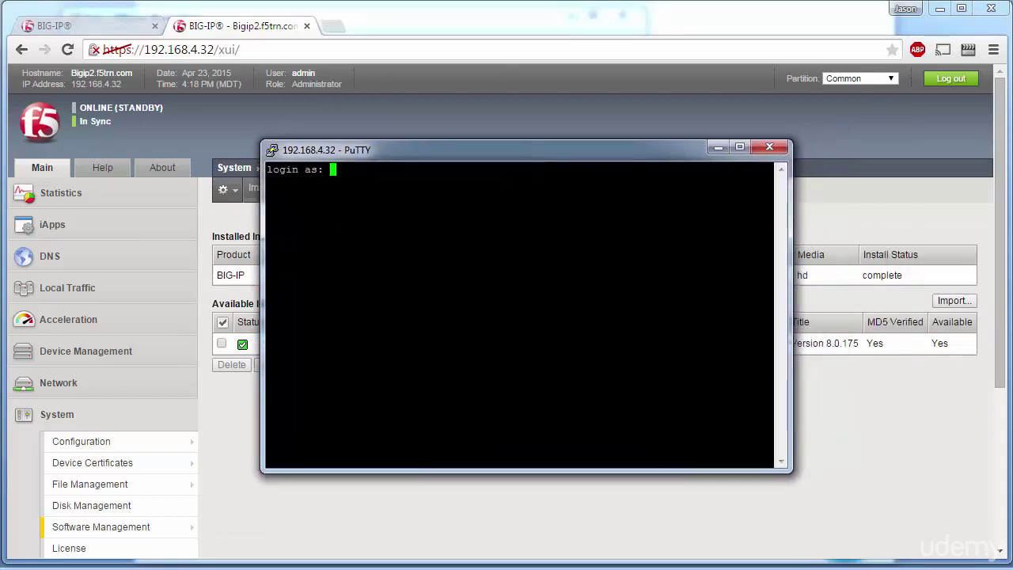
pyautogui.write('root')
pyautogui.press('Return')
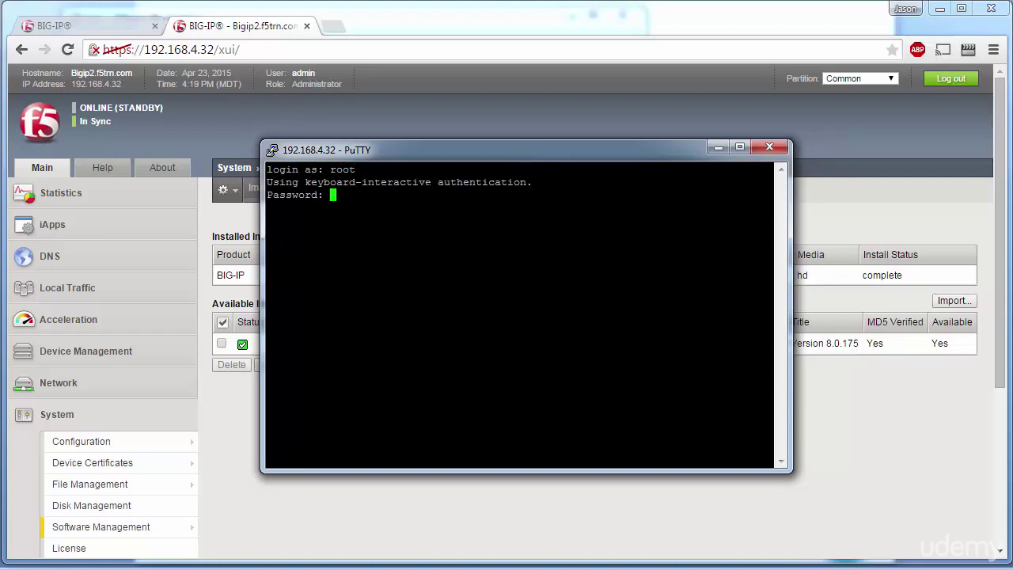
pyautogui.press('Return')
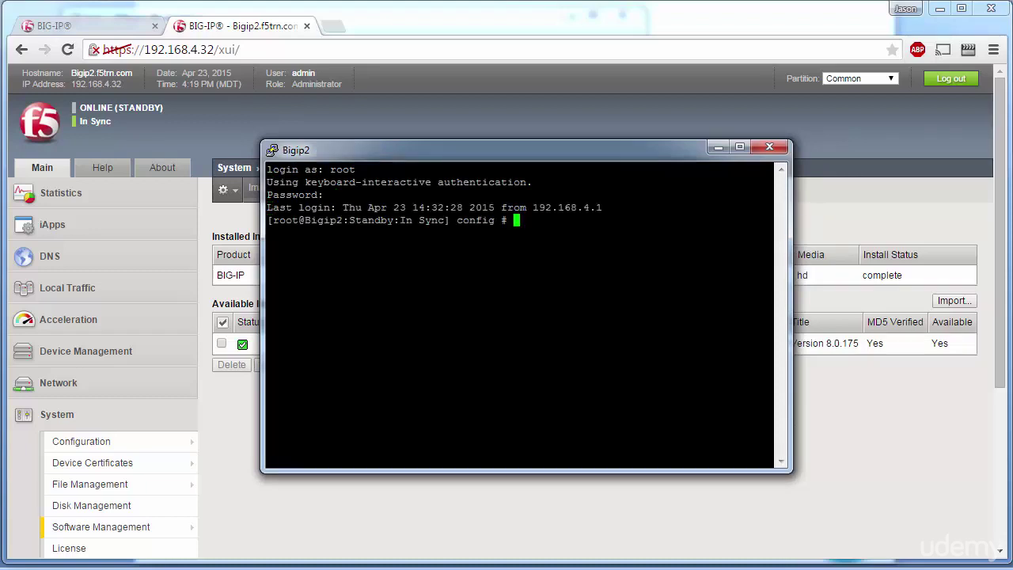
# - Arrange the PuTTY terminal and the text editor with the prepared commands so both are visible
pyautogui.moveTo(841, 476); pyautogui.dragTo(863, 369)
pyautogui.moveTo(586, 148); pyautogui.dragTo(451, 71)
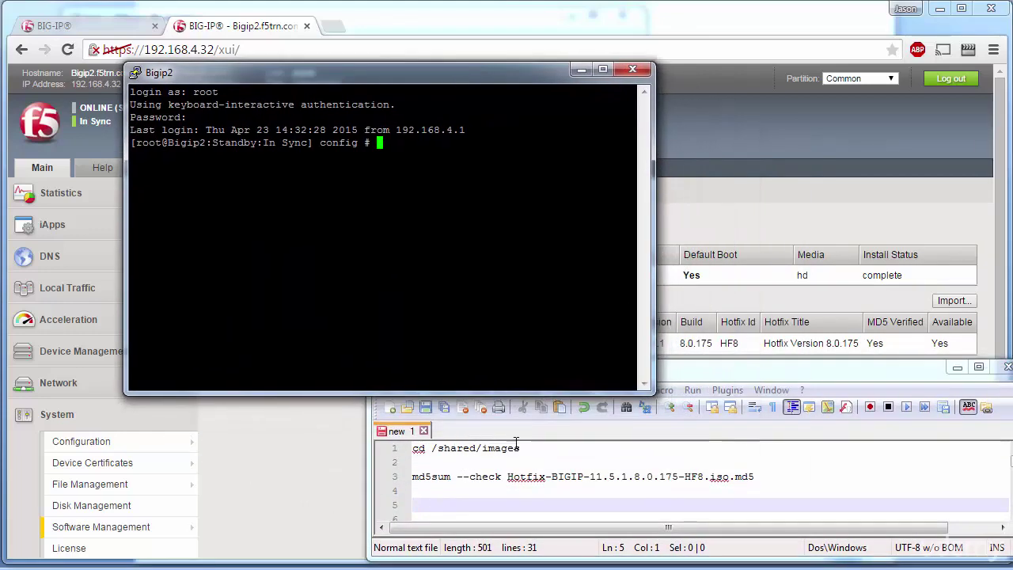
# - Copy the prepared command cd /shared/images into the Bigip2 terminal and run it to change the directory
pyautogui.moveTo(524, 447); pyautogui.dragTo(411, 447)
pyautogui.hotkey('ctrl', 'c')
pyautogui.rightClick(423, 448)
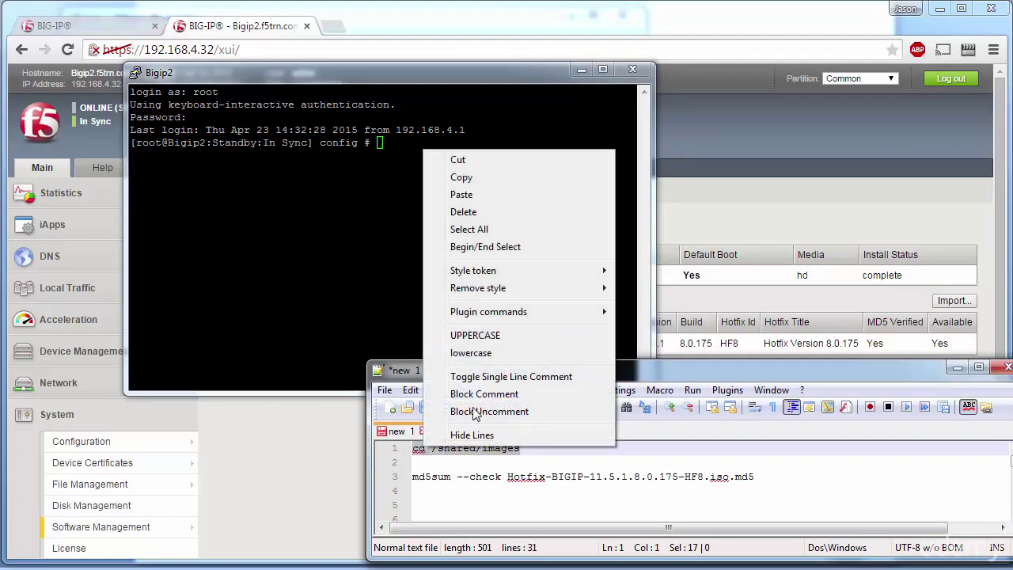
pyautogui.click(473, 179)
pyautogui.rightClick(473, 179)
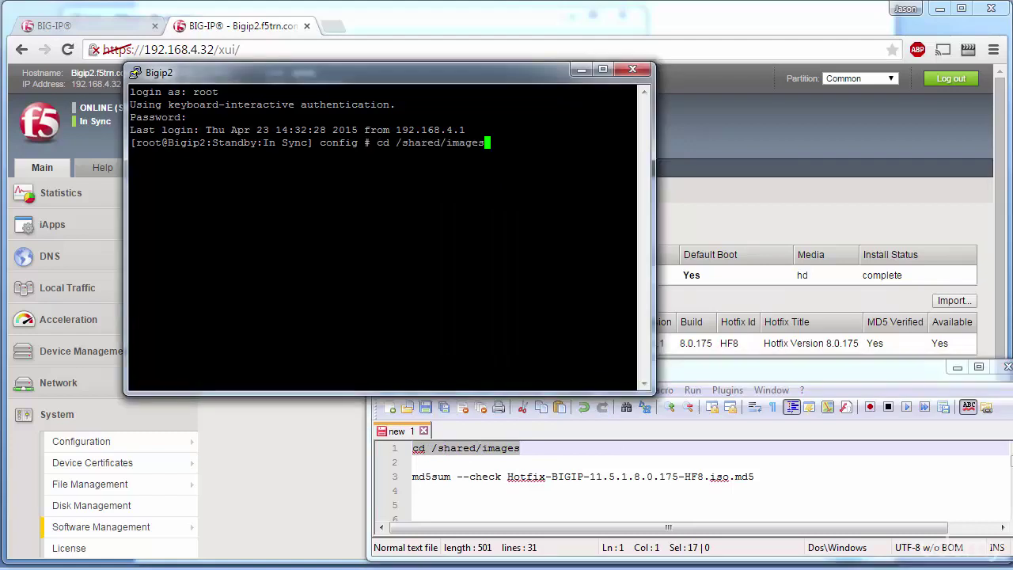
pyautogui.press('Return')
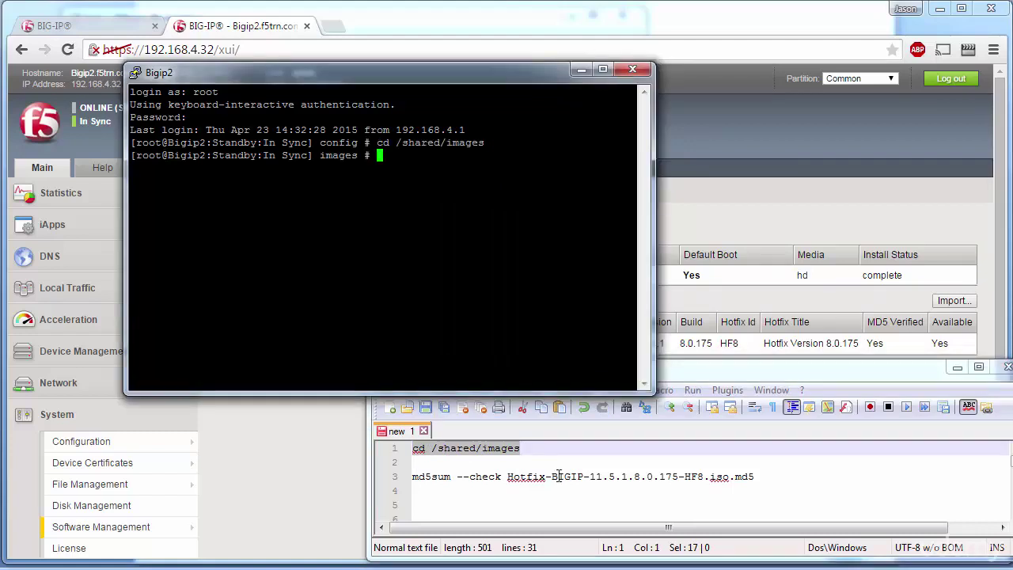
# - Copy the prepared command md5sum --check Hotfix-BIGIP-11.5.1.8.0.175-HF8.iso.md5 into the Bigip2 terminal and run it
pyautogui.click(594, 493)
pyautogui.moveTo(758, 476); pyautogui.dragTo(412, 476)
pyautogui.hotkey('ctrl', 'c')
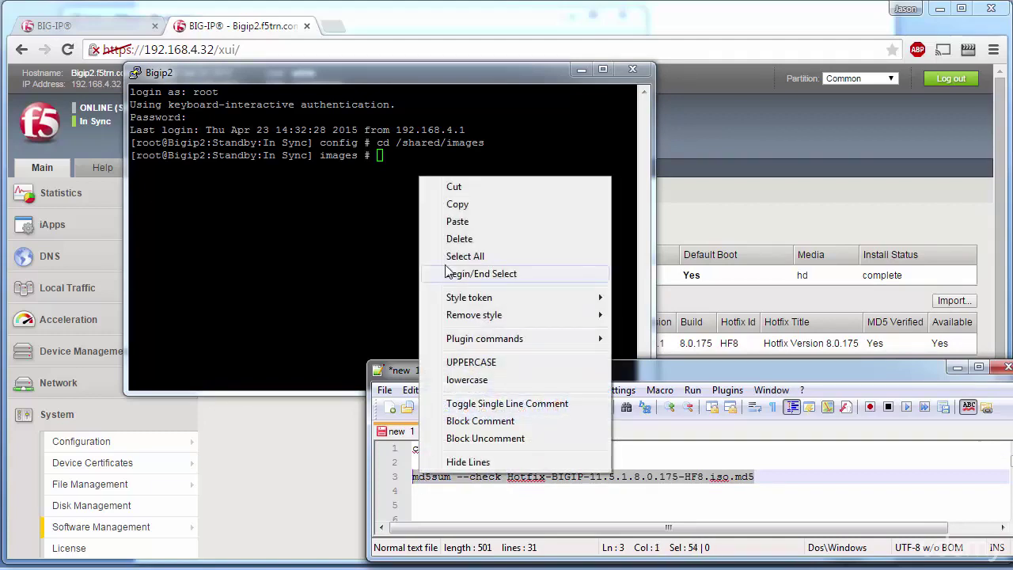
pyautogui.click(467, 205)
pyautogui.click(467, 205)
pyautogui.rightClick(468, 205)
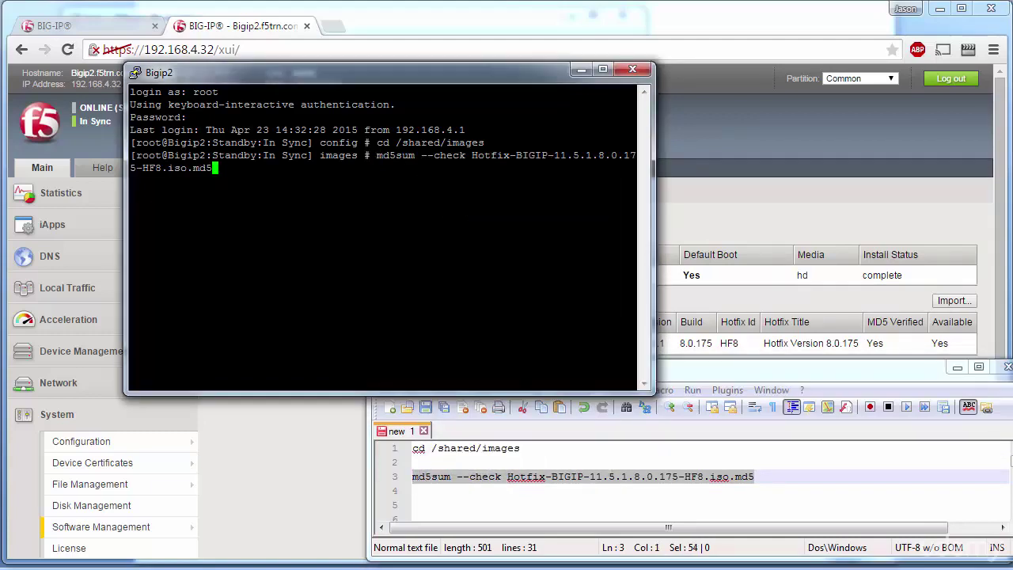
pyautogui.press('Return')
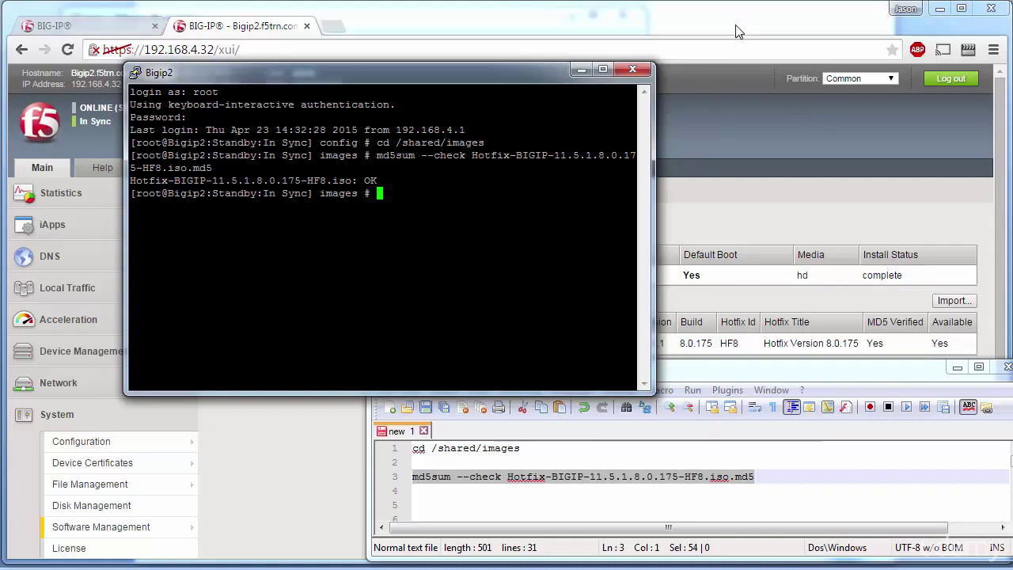
# - Return to the Bigip2 web interface and import BIGIP-11.5.1.0.0.110.iso from the Virtual Machines folder as a software image
pyautogui.click(709, 15)
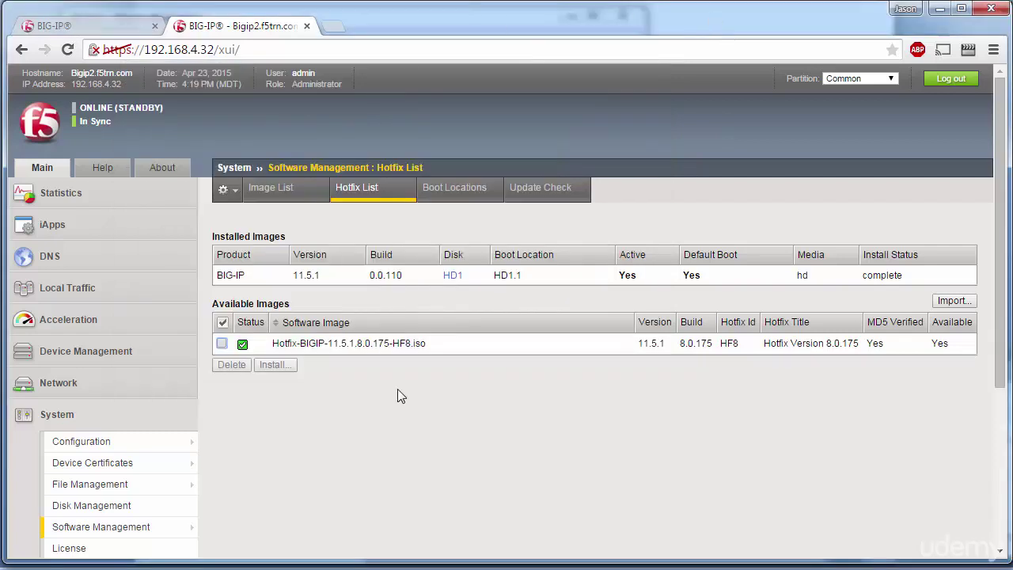
pyautogui.click(279, 194)
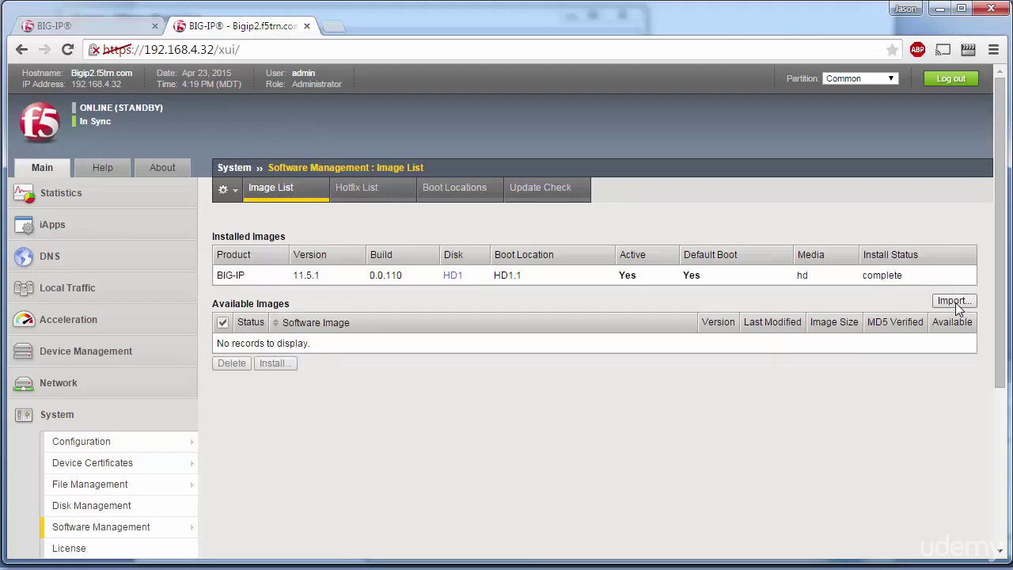
pyautogui.click(953, 301)
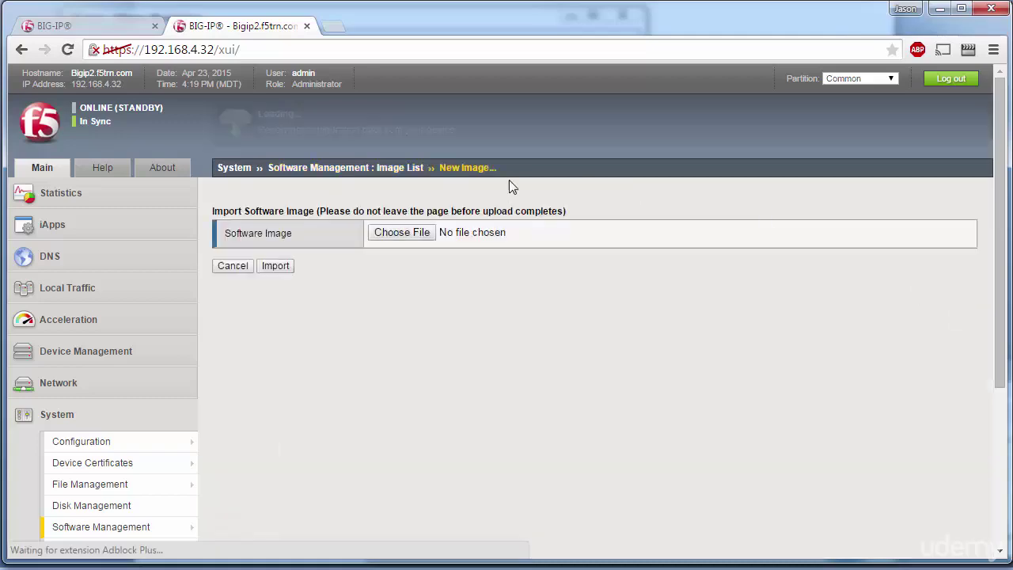
pyautogui.click(407, 235)
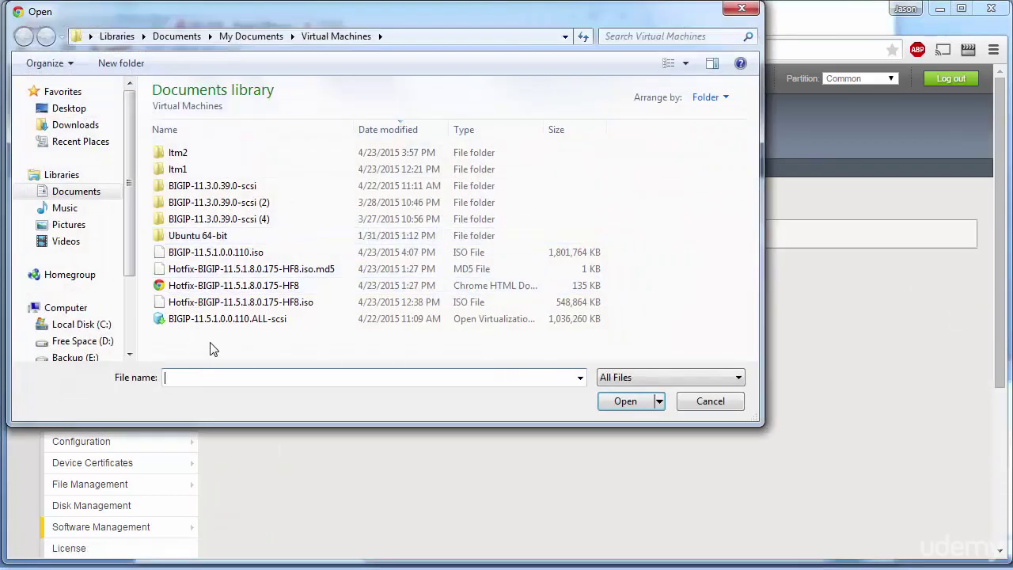
pyautogui.click(244, 255)
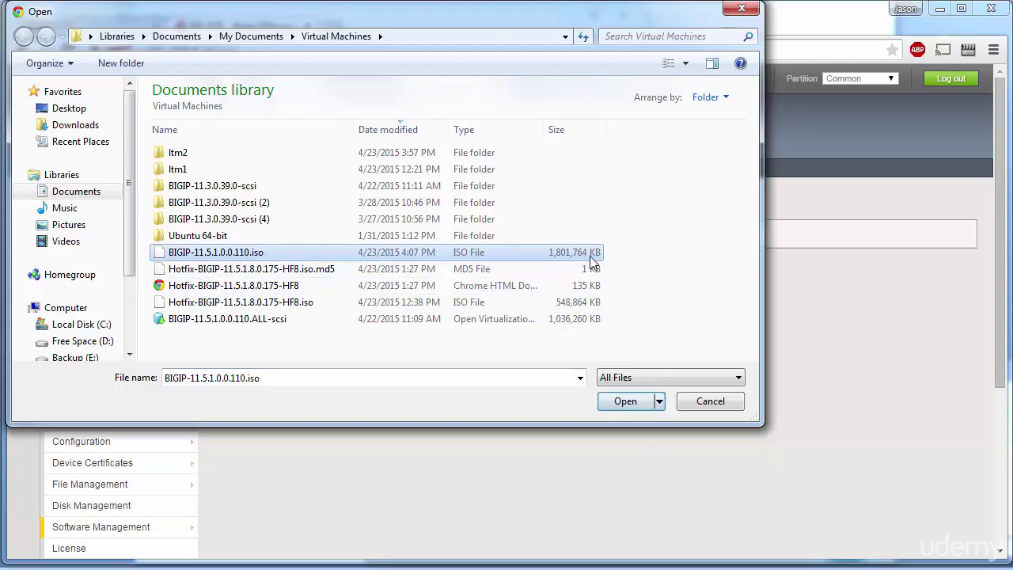
pyautogui.click(625, 402)
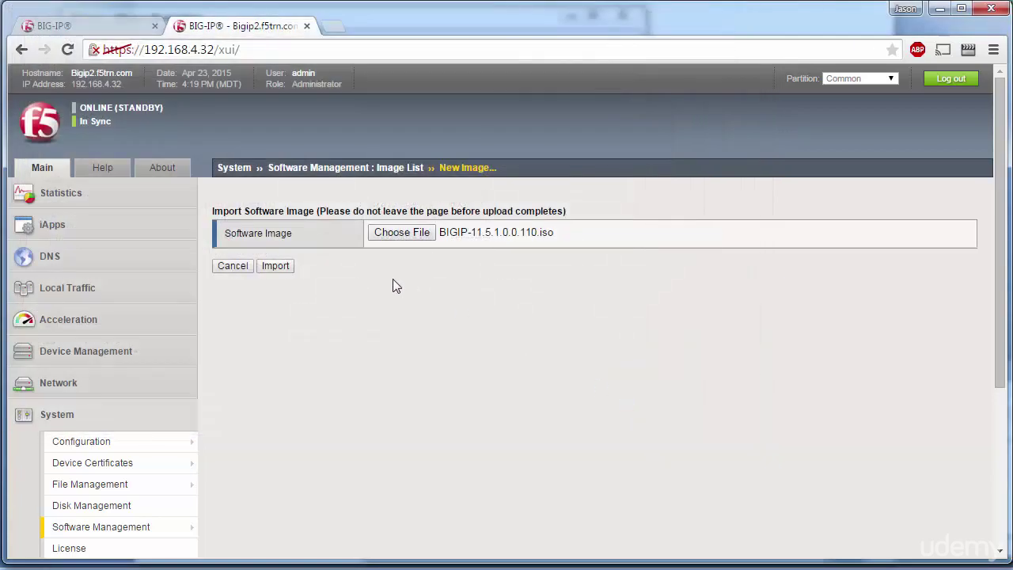
pyautogui.click(278, 266)
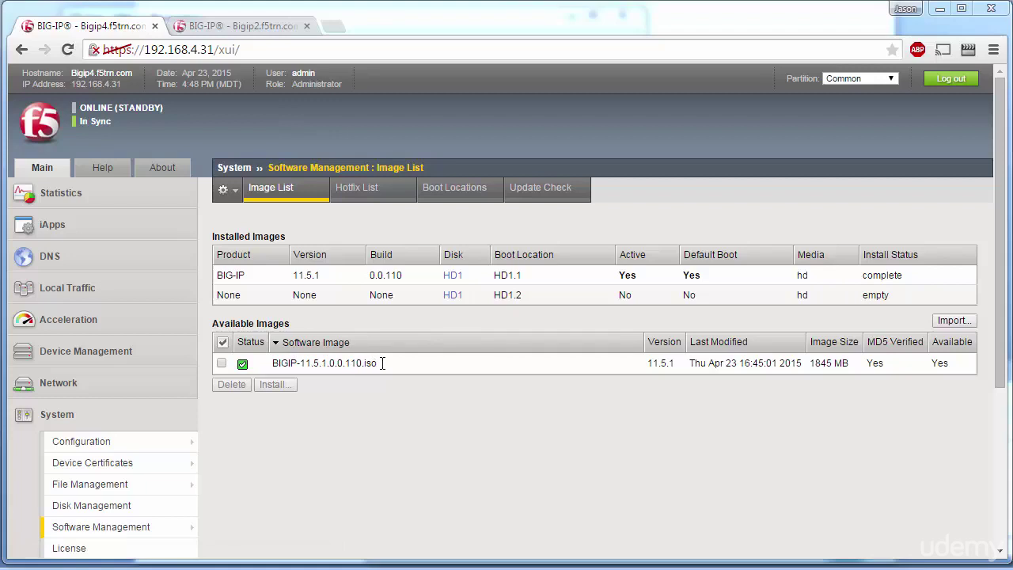
# - On Bigip4, install the BIGIP-11.5.1.0.0.110.iso base image on disk HD1, volume set 2
pyautogui.click(221, 363)
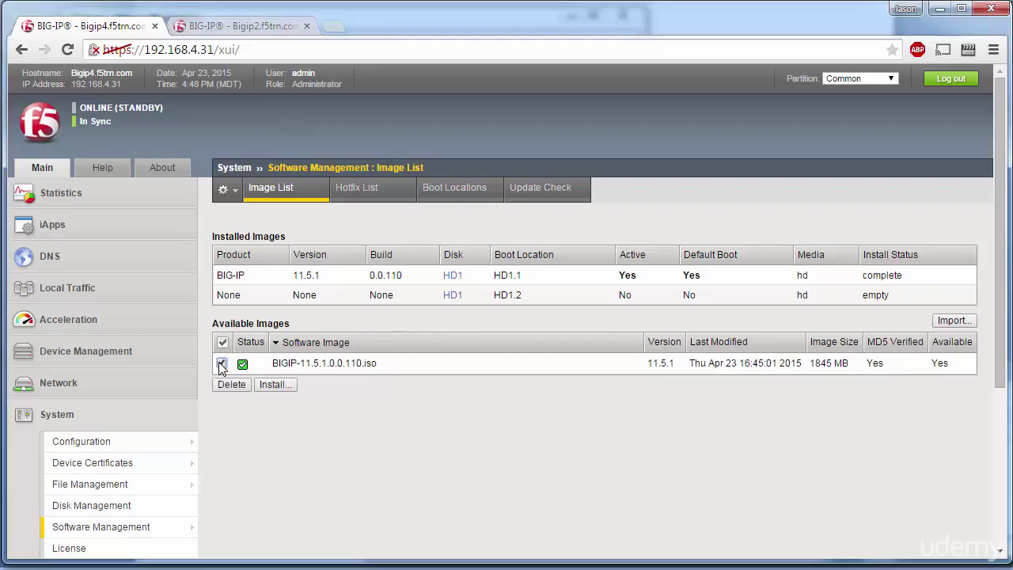
pyautogui.click(275, 384)
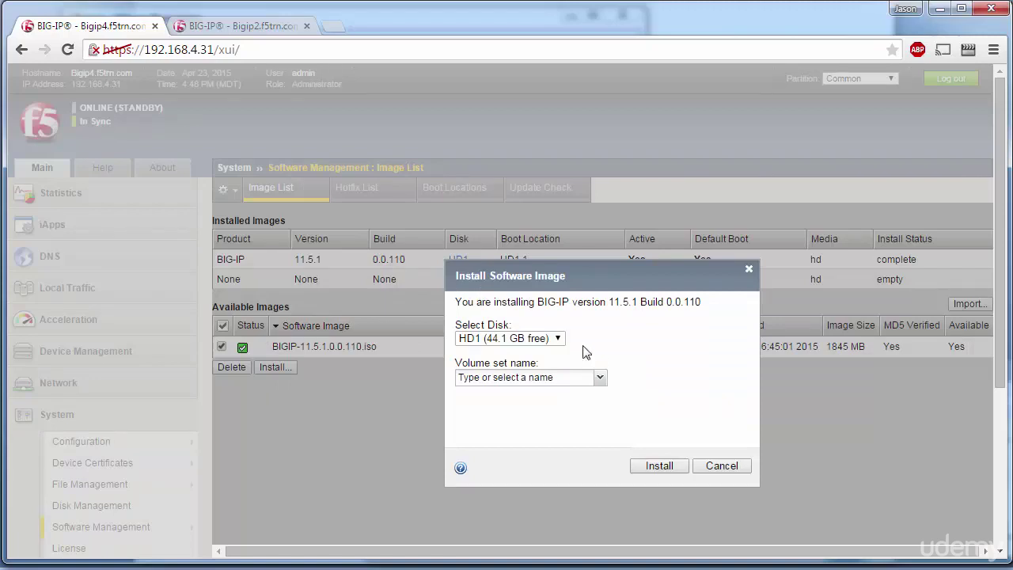
pyautogui.click(599, 380)
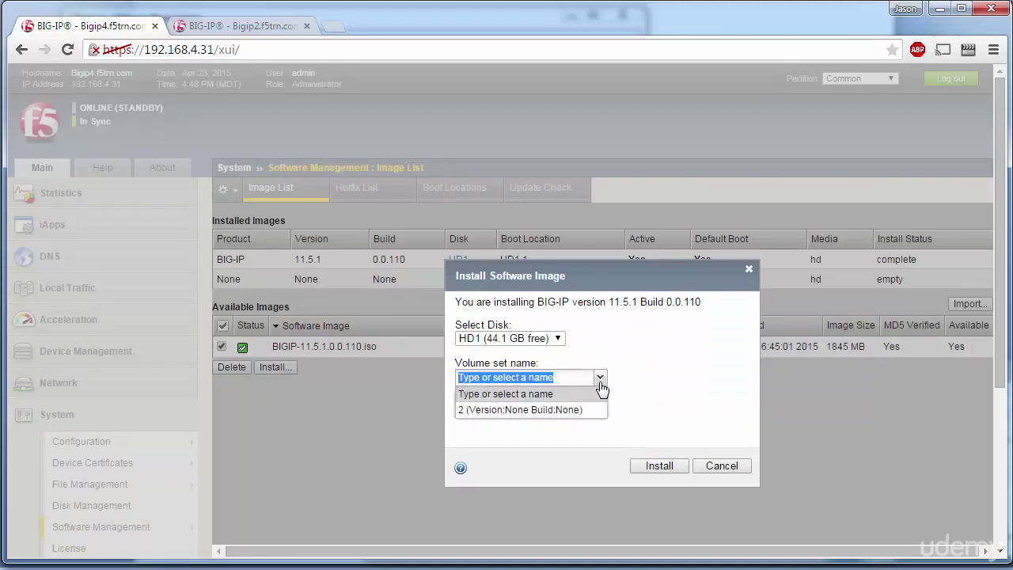
pyautogui.click(500, 412)
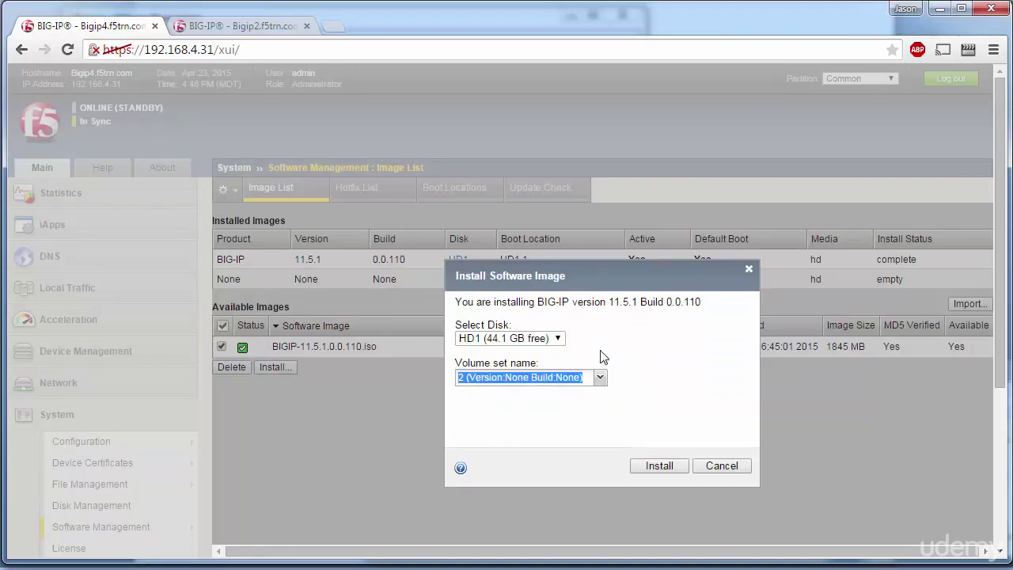
pyautogui.click(669, 471)
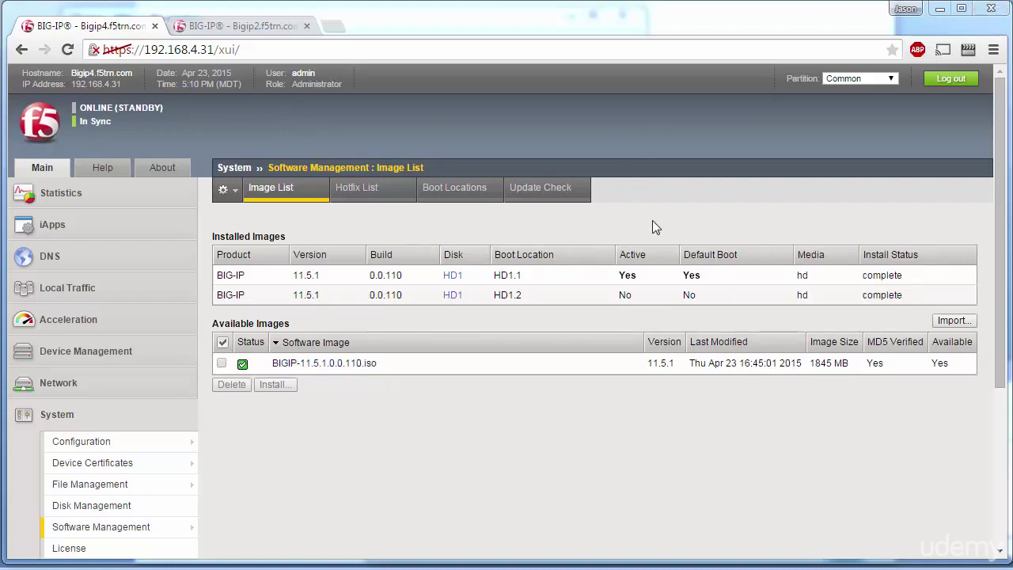
# - Install Hotfix-BIGIP-11.5.1.8.0.175-HF8.iso on Bigip4's disk HD1, volume set 2 (Version:11.5.1 Build:0.0.110)
pyautogui.click(368, 189)
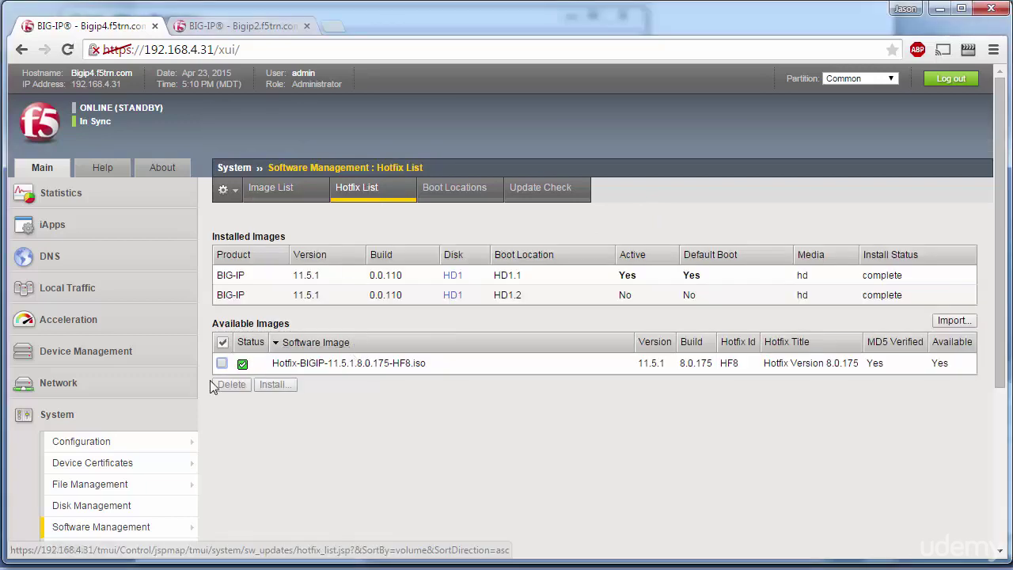
pyautogui.click(222, 365)
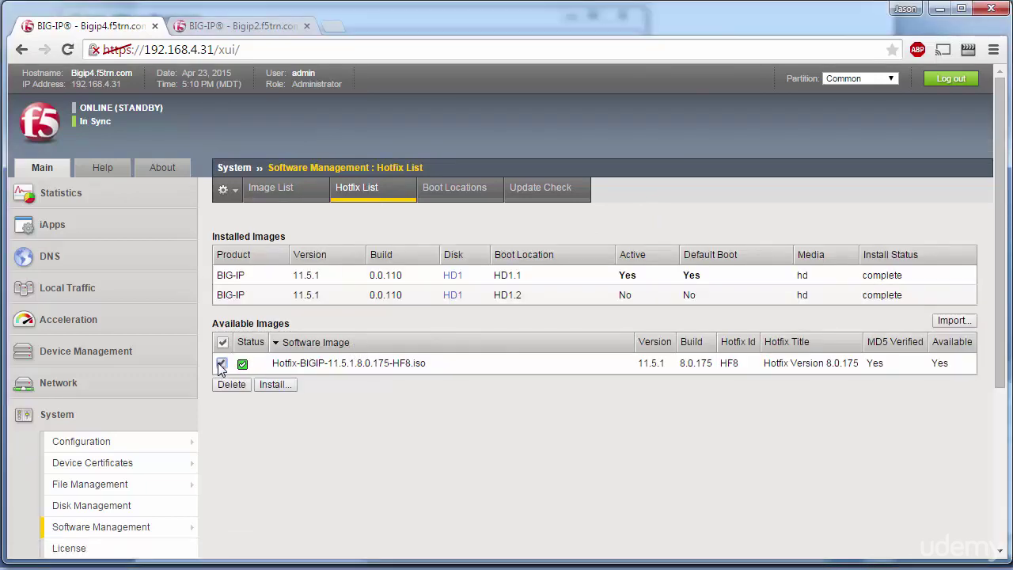
pyautogui.click(276, 383)
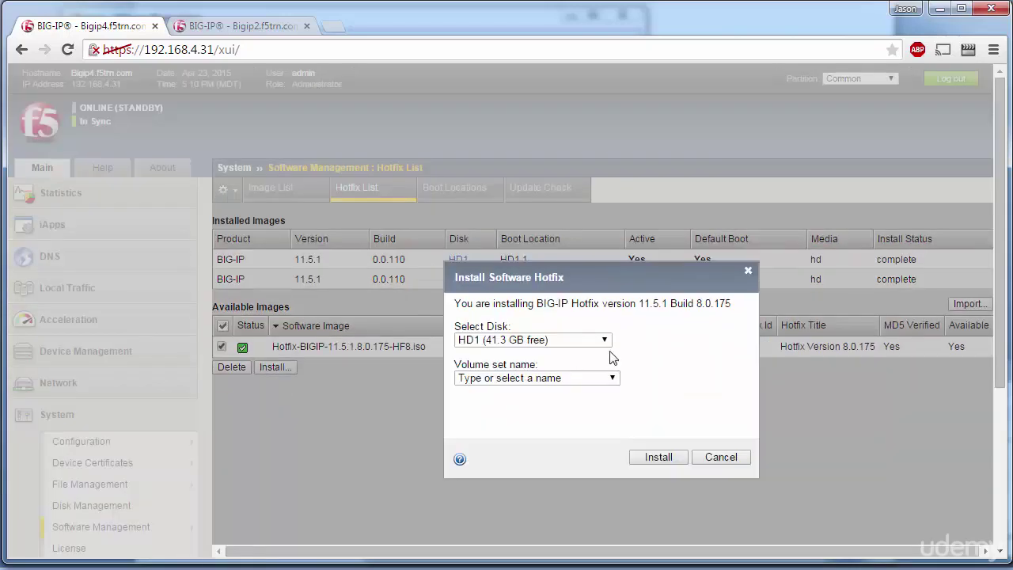
pyautogui.click(613, 380)
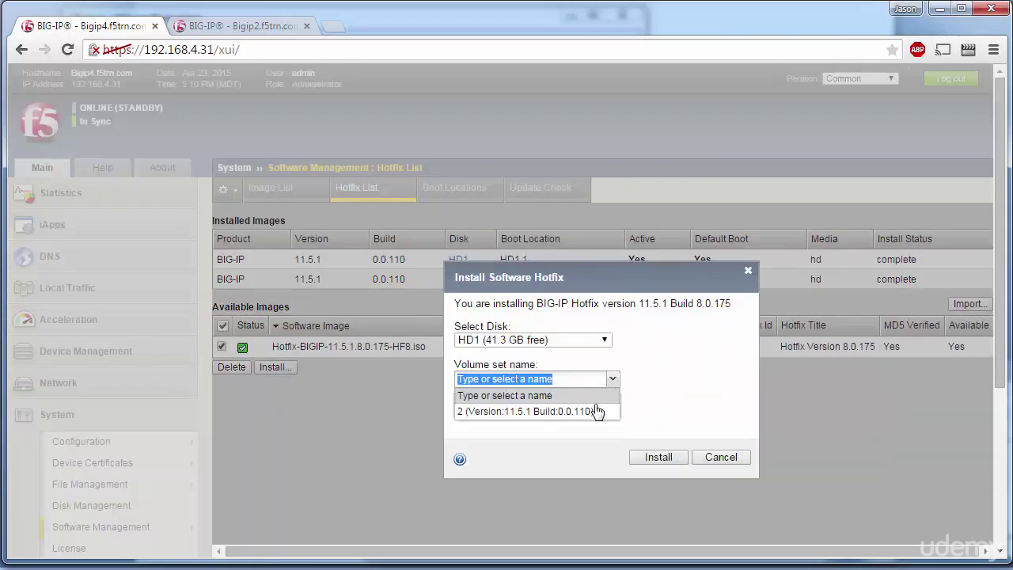
pyautogui.click(510, 413)
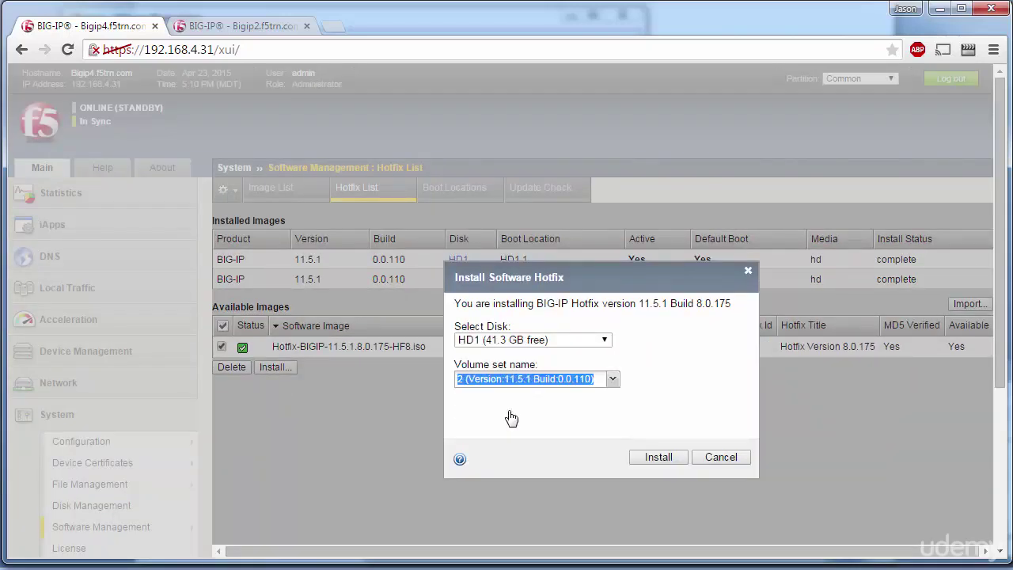
pyautogui.click(670, 457)
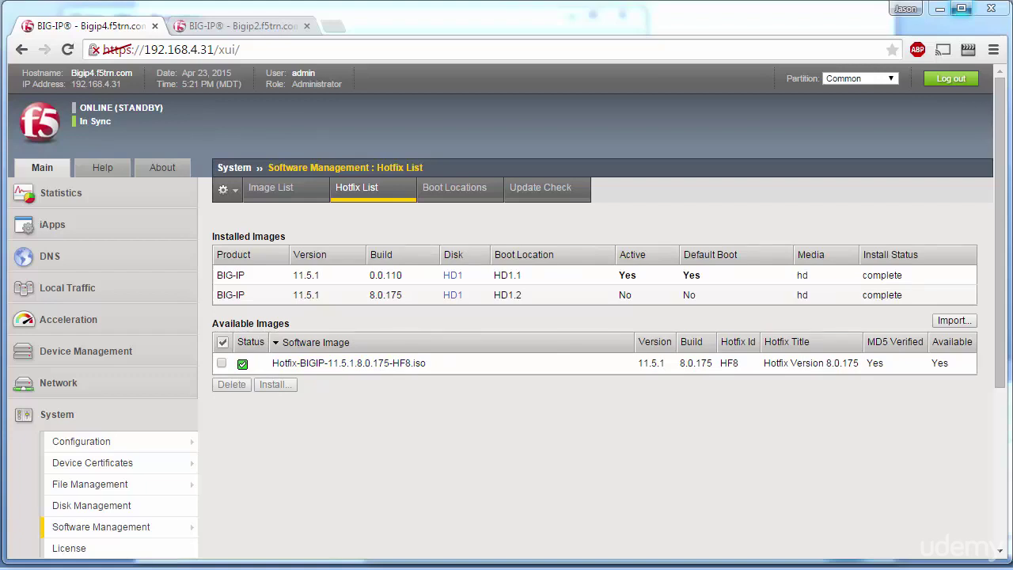
# - Activate boot location HD1.2 on Bigip4 with Install Configuration set to No, and confirm booting into that volume
pyautogui.click(461, 195)
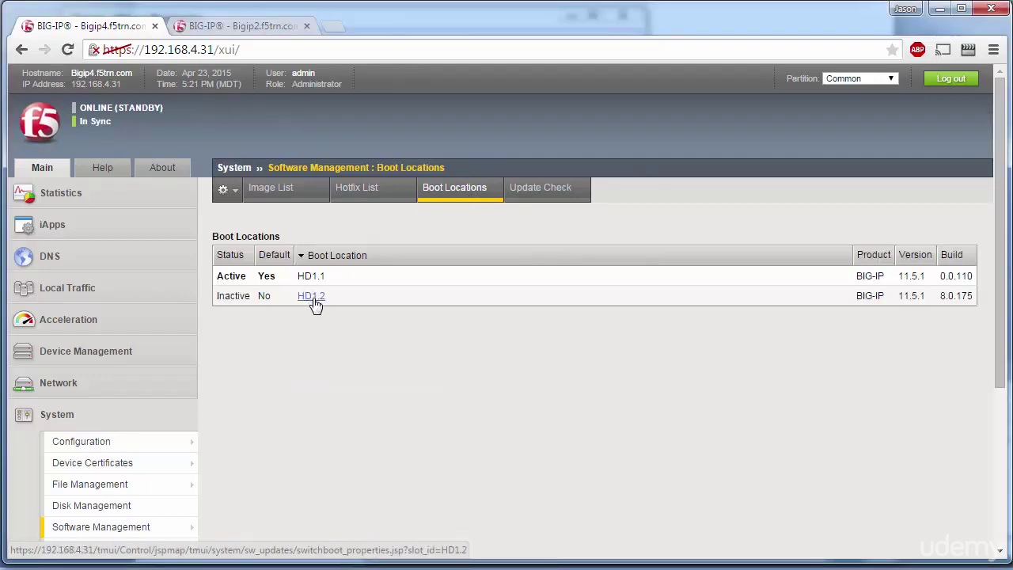
pyautogui.click(314, 304)
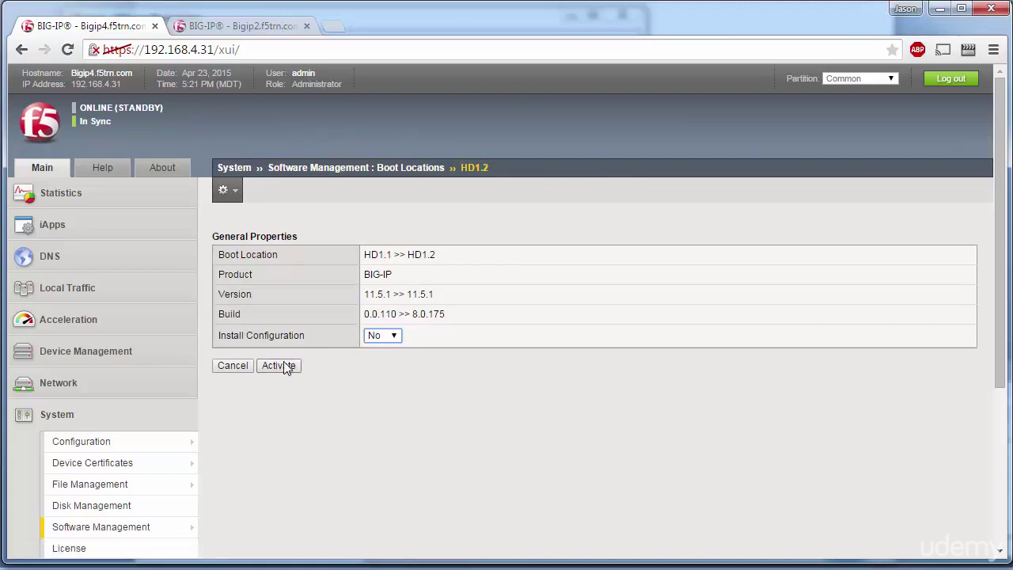
pyautogui.click(280, 366)
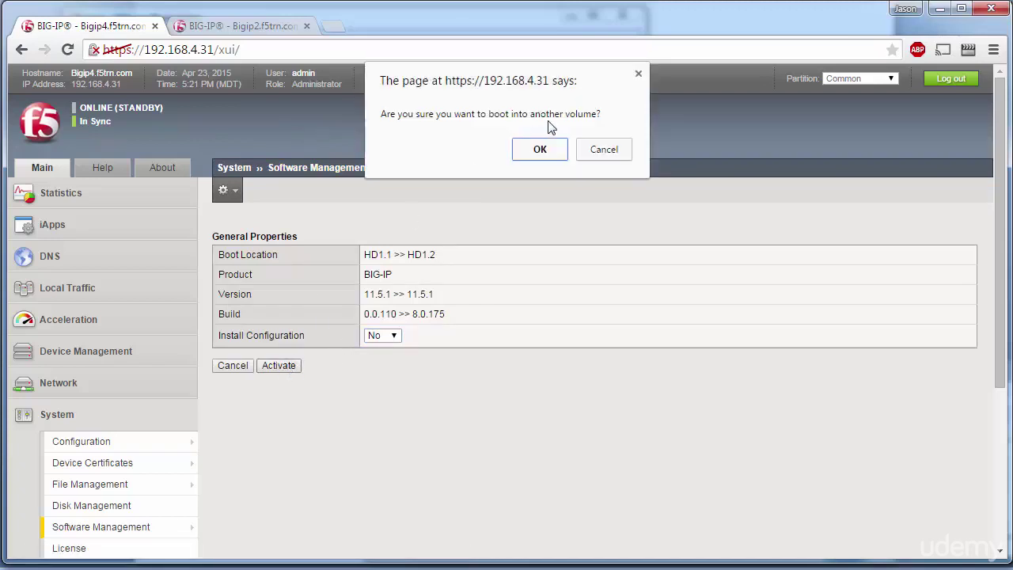
pyautogui.click(541, 149)
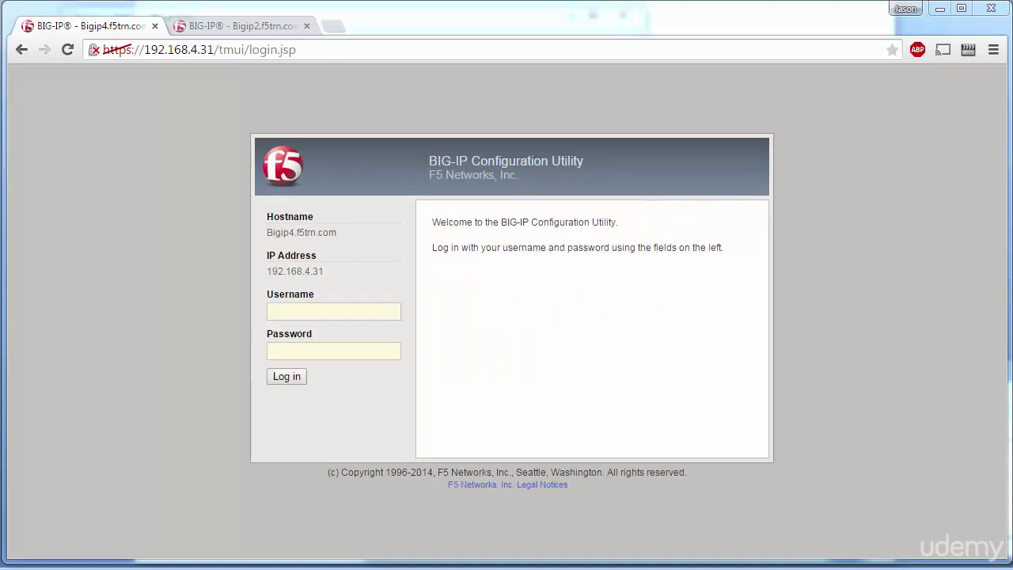
# - Log in to the Bigip4 configuration utility as admin
pyautogui.click(313, 311)
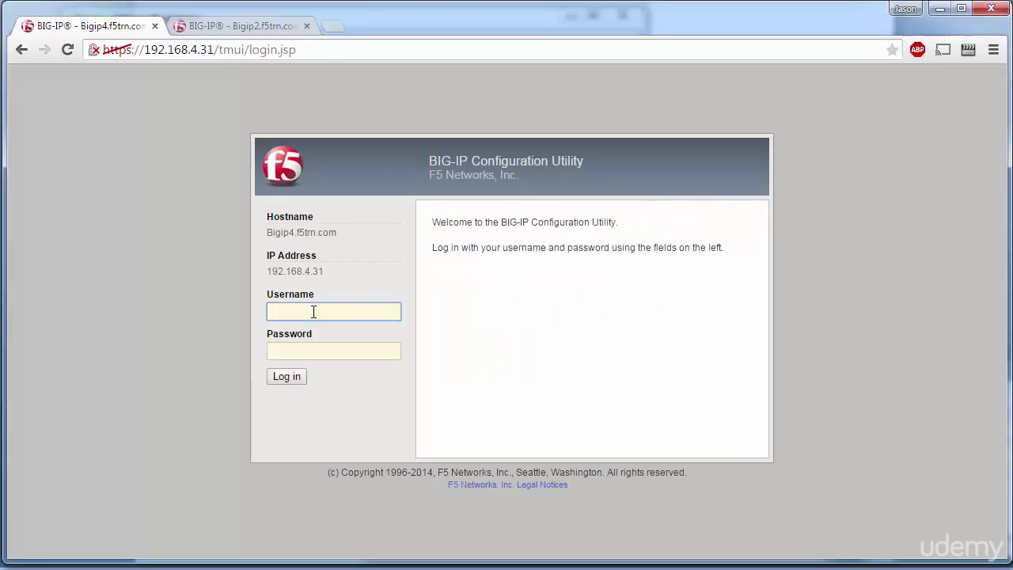
pyautogui.write('a')
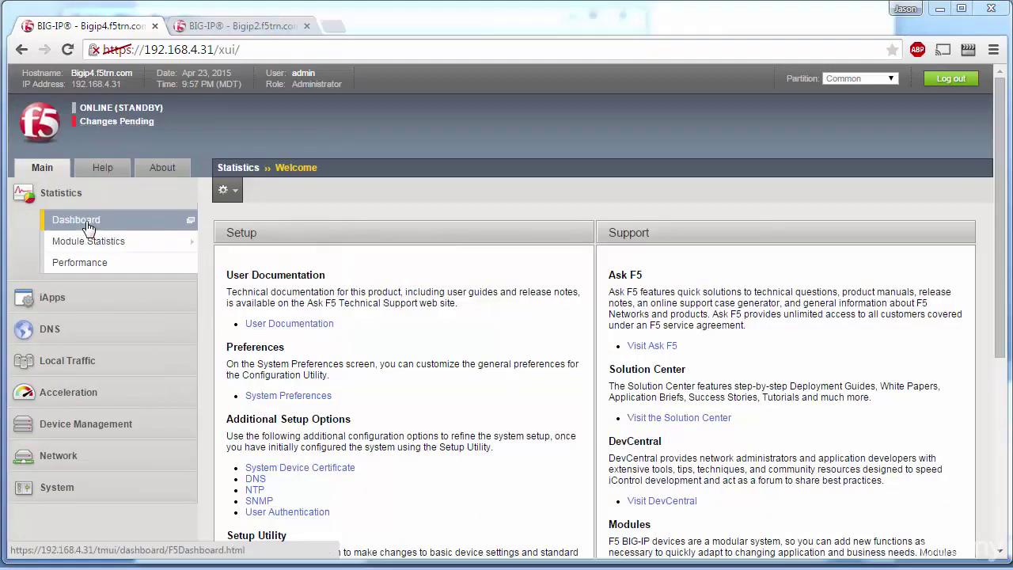
# - Open Bigip4's statistics dashboard, and view the Device Management overview to examine the sync status of device group HA1
pyautogui.click(76, 220)
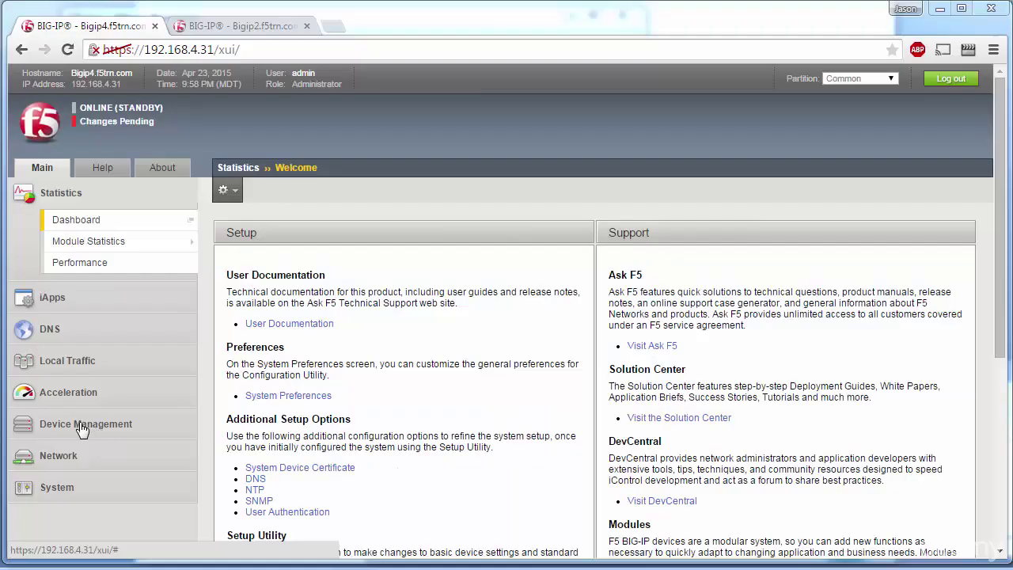
pyautogui.click(83, 423)
pyautogui.click(79, 378)
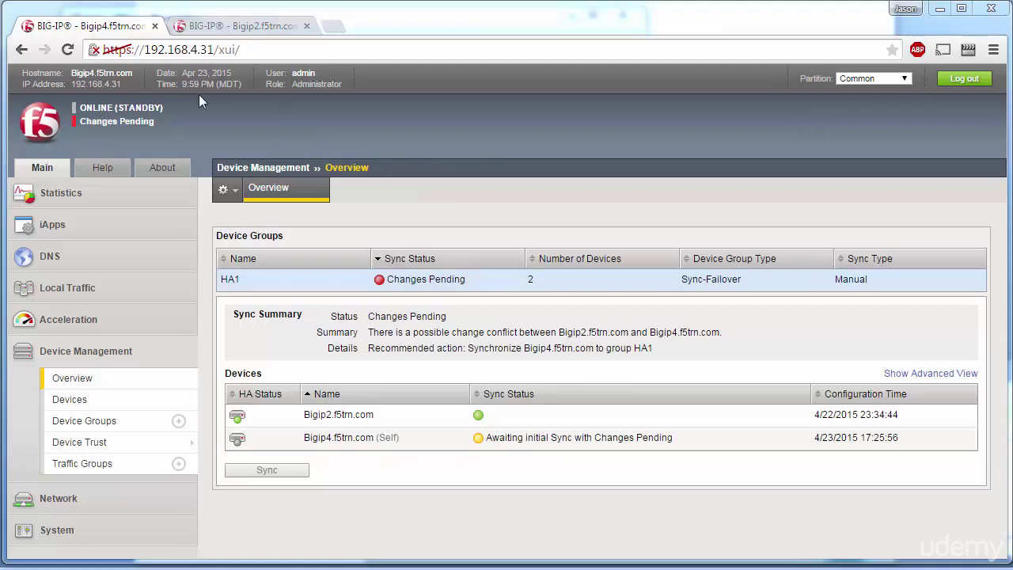
# - Switch to Bigip2 and force traffic-group-1 to standby, confirming the failover
pyautogui.click(252, 30)
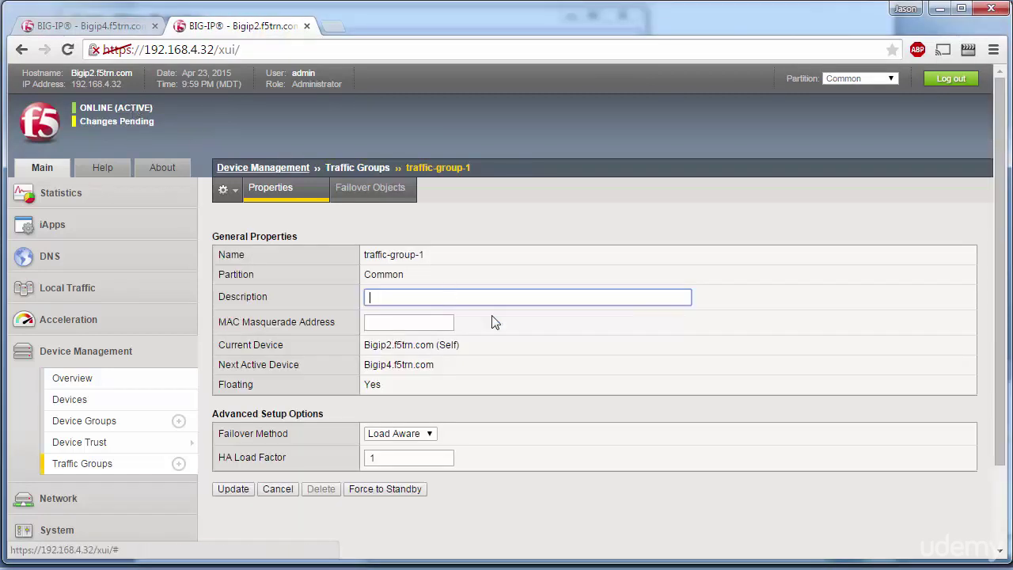
pyautogui.click(401, 489)
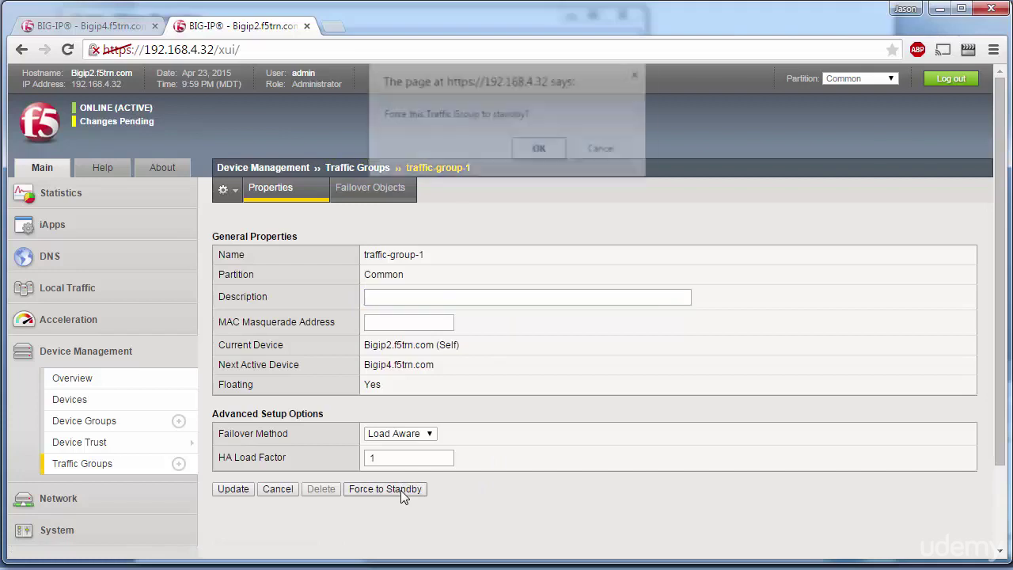
pyautogui.click(538, 150)
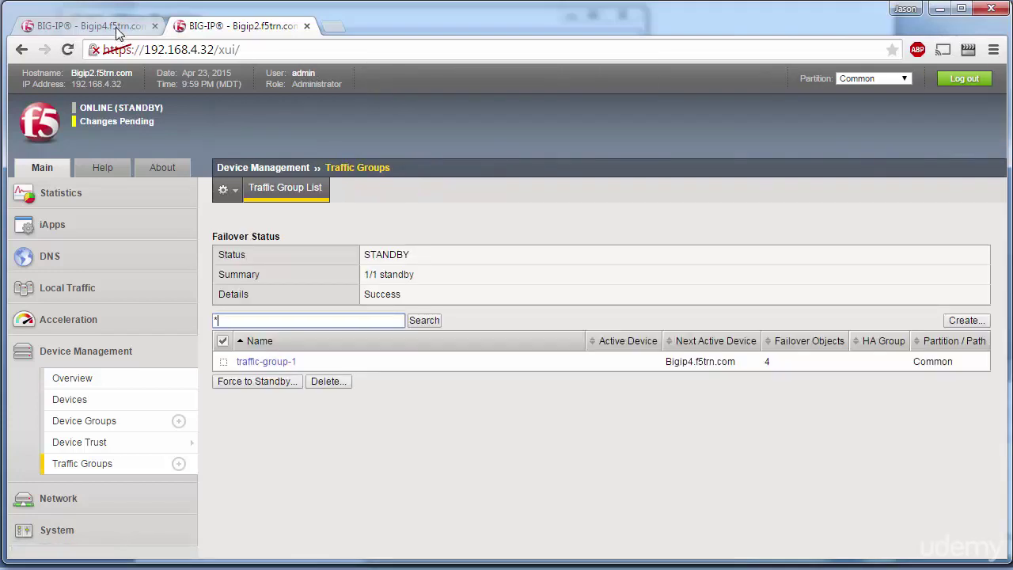
# - Activate boot location HD1.2 on Bigip2 with Install Configuration set to No, and confirm booting into that volume
pyautogui.click(119, 27)
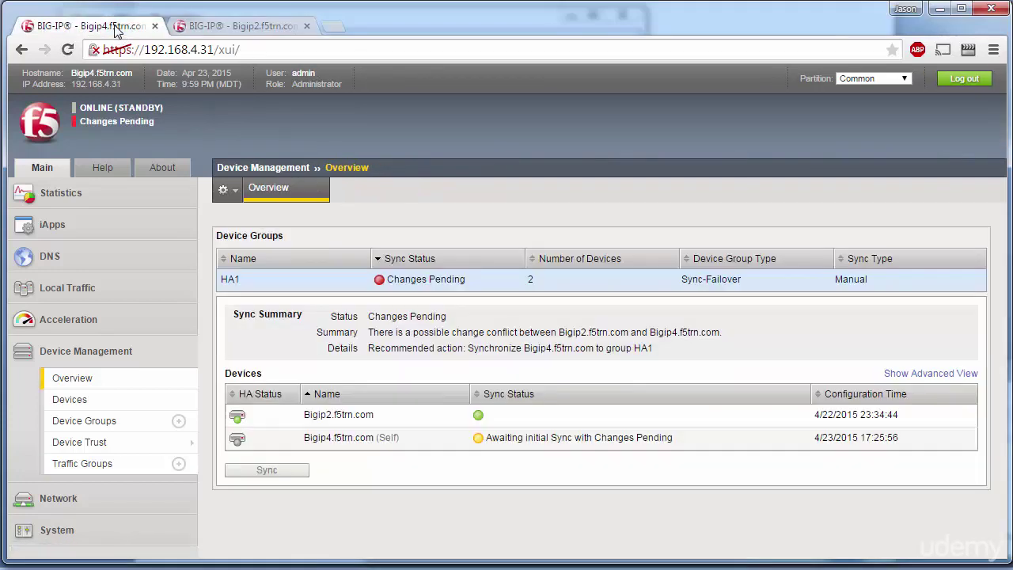
pyautogui.click(238, 26)
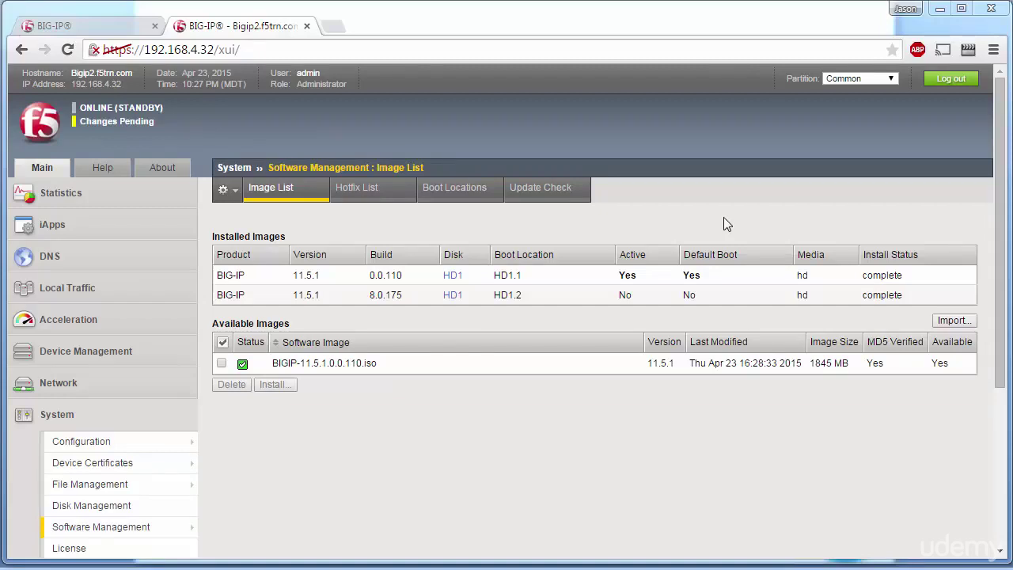
pyautogui.click(458, 199)
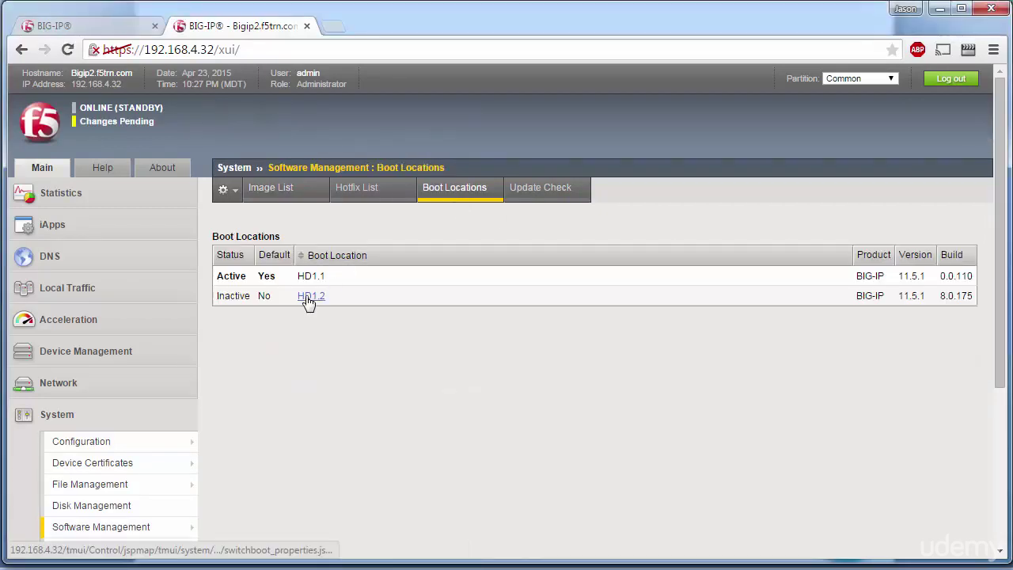
pyautogui.click(309, 296)
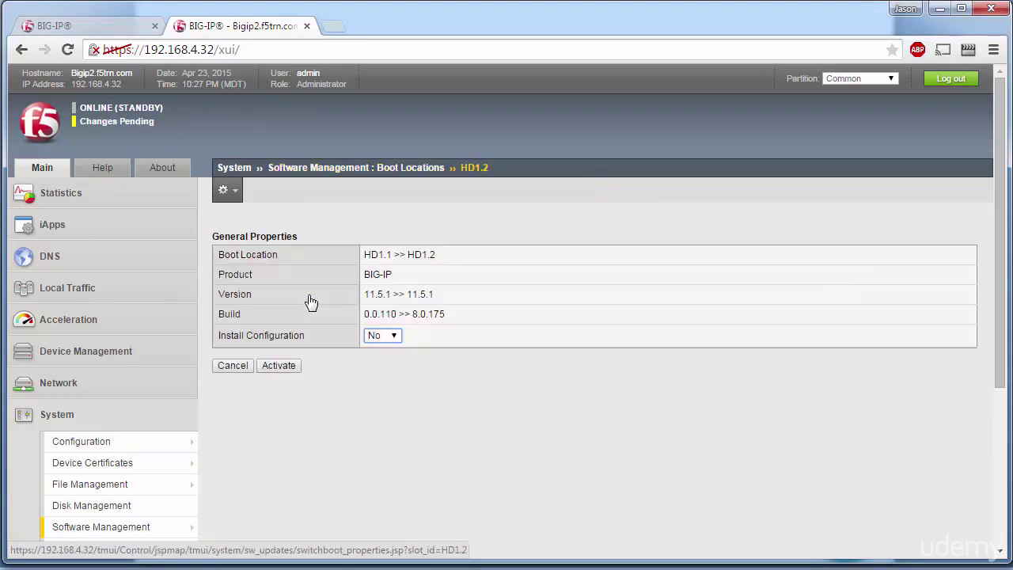
pyautogui.click(282, 364)
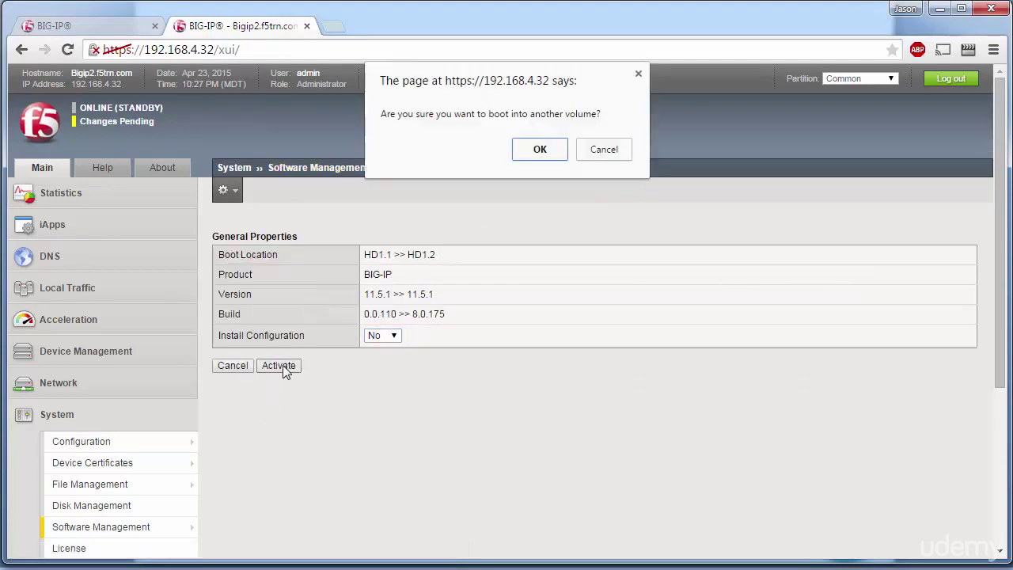
pyautogui.click(540, 149)
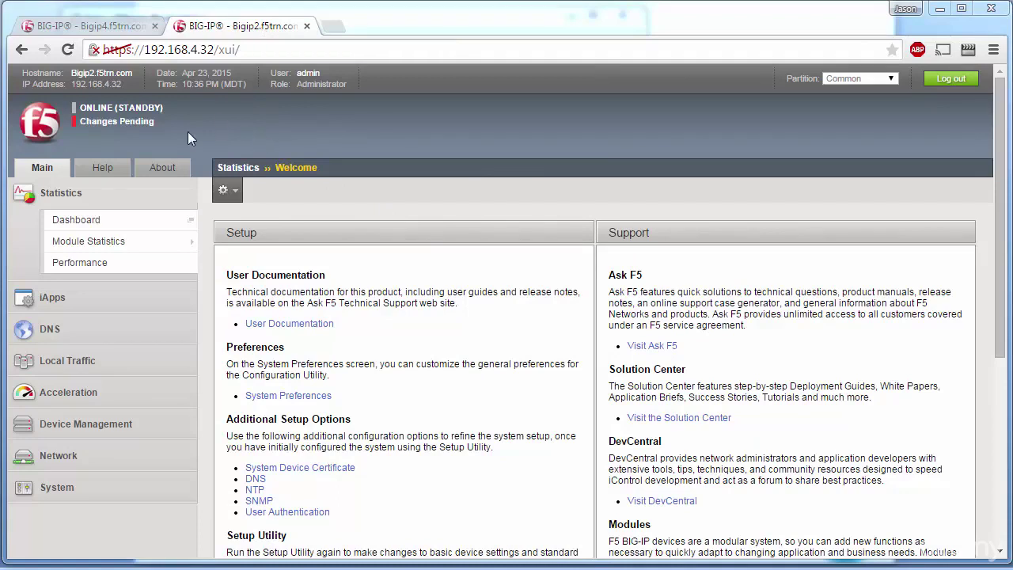
# - On Bigip4, sync Bigip4's configuration to device group HA1 using Sync Device to Group with Overwrite Configuration enabled
pyautogui.click(133, 30)
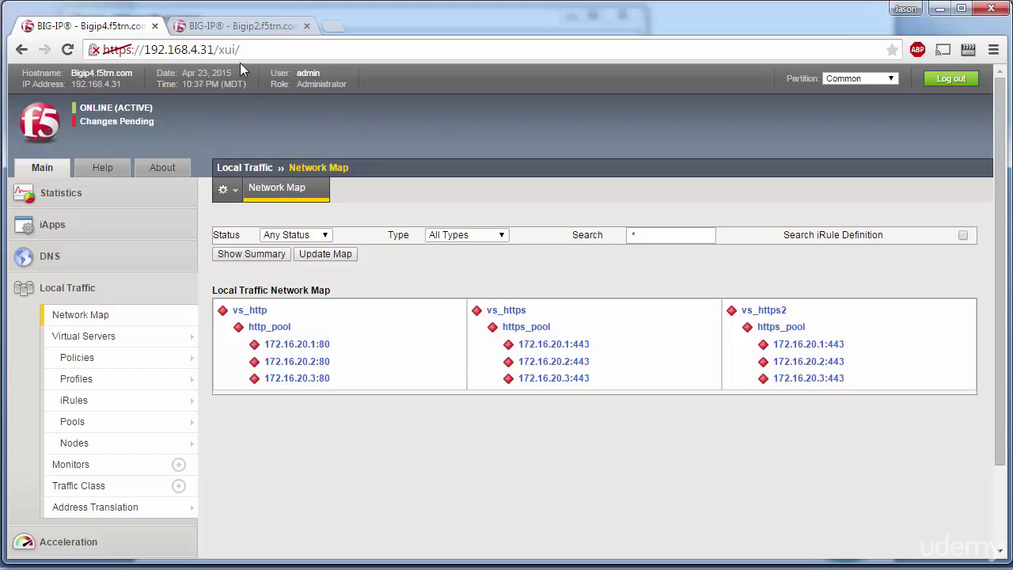
pyautogui.click(142, 121)
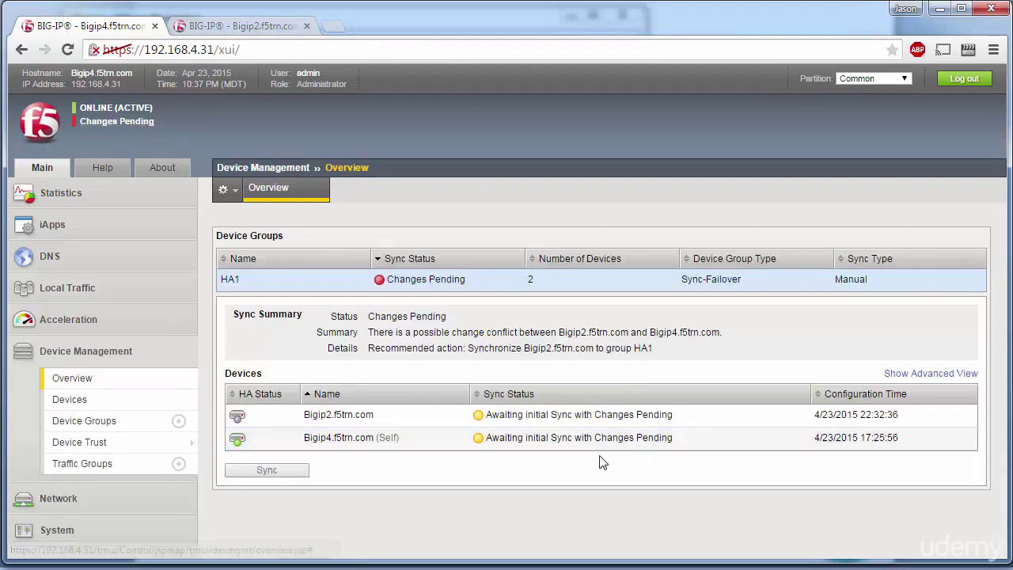
pyautogui.click(352, 439)
pyautogui.scroll(-1, 384, 507)
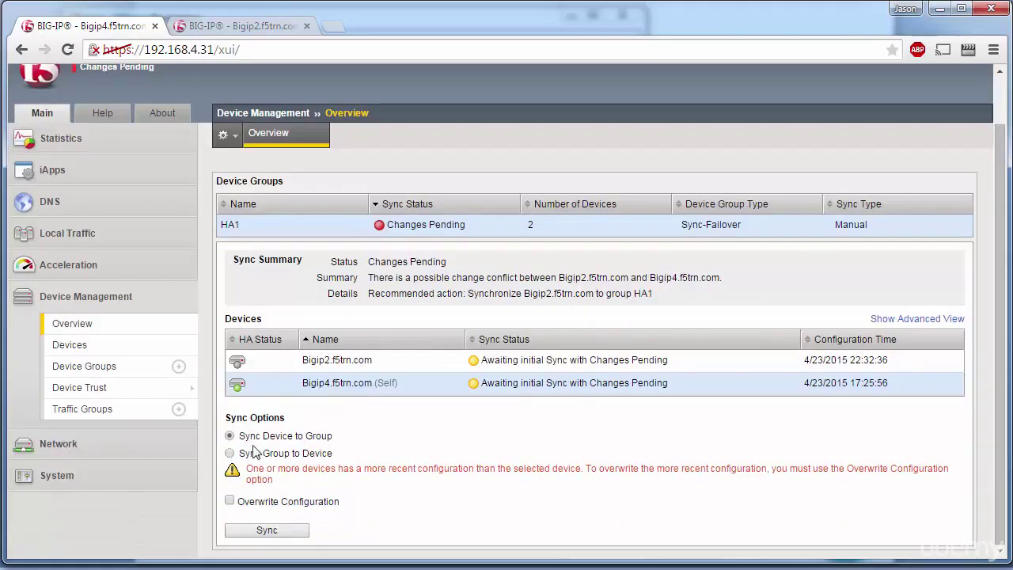
pyautogui.click(269, 530)
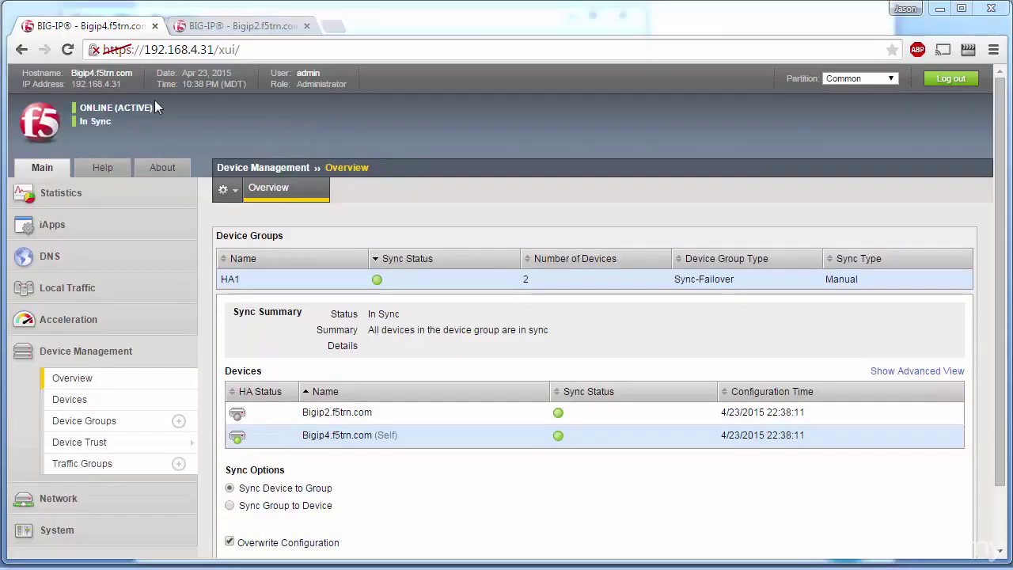
# - Force traffic-group-1 to standby on Bigip4 and confirm the failover
pyautogui.click(146, 114)
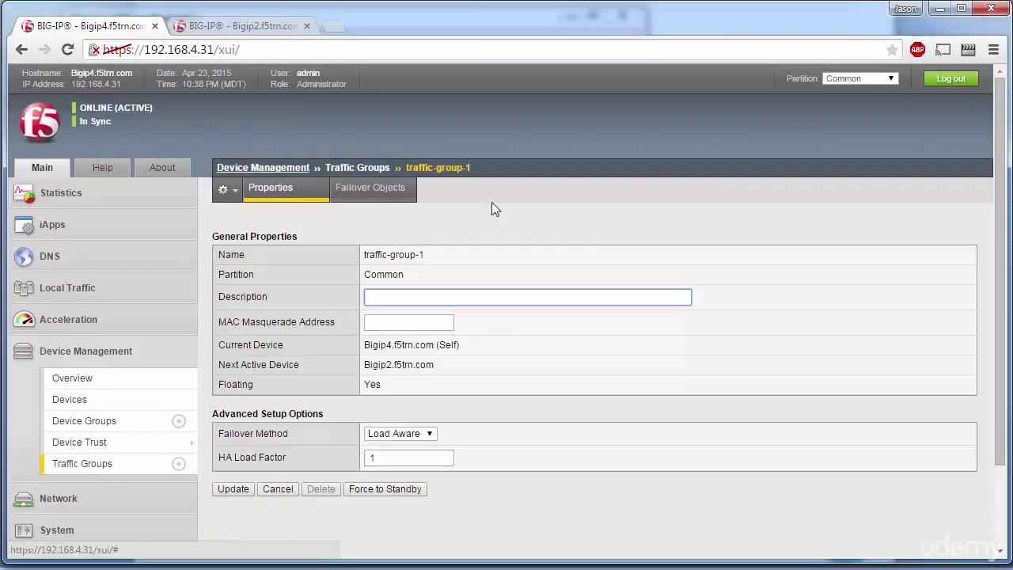
pyautogui.click(386, 488)
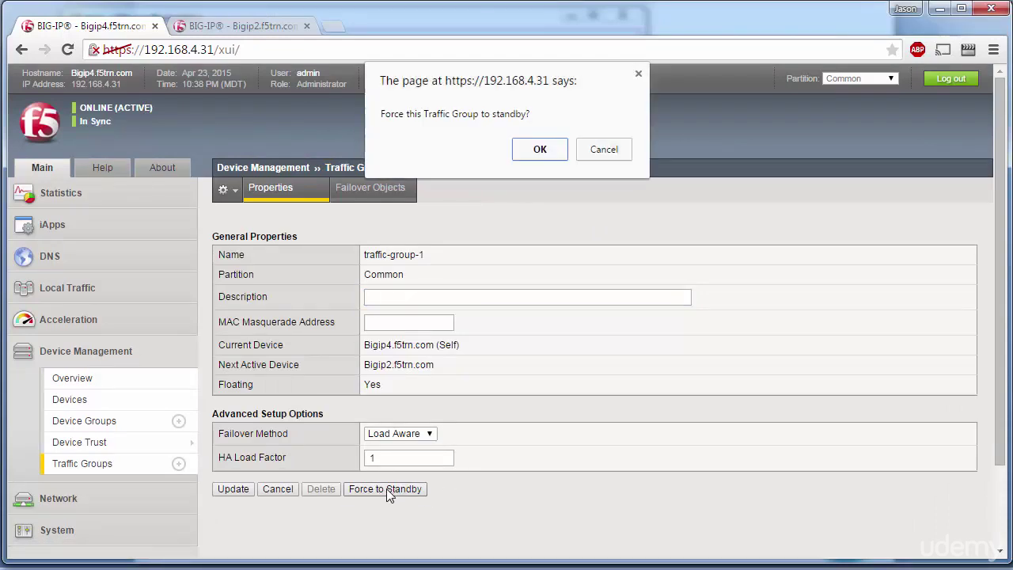
pyautogui.click(536, 150)
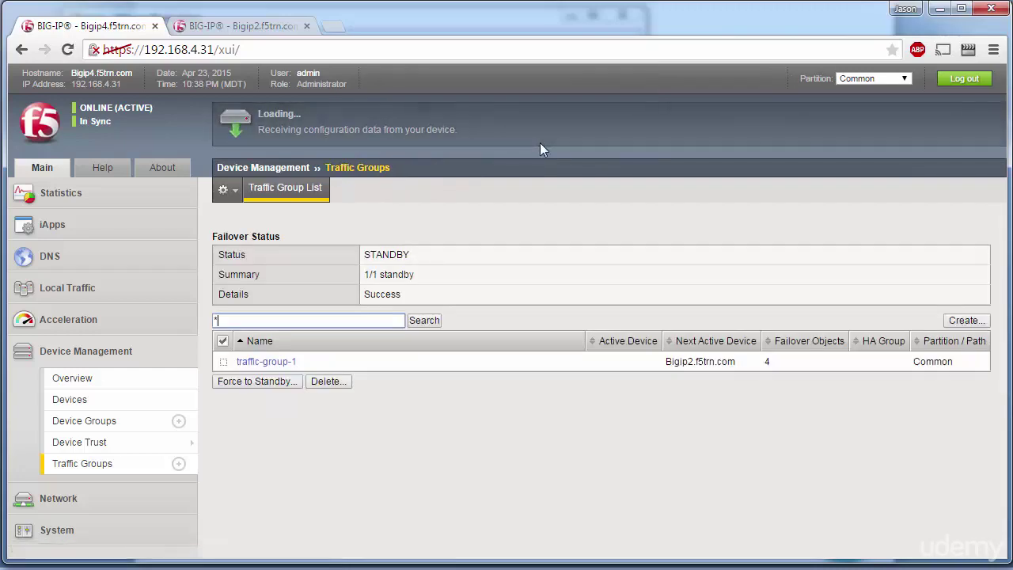
# - On Bigip2, create the archive prehotfix.ucs with encryption disabled and private keys included, and download it
pyautogui.click(247, 28)
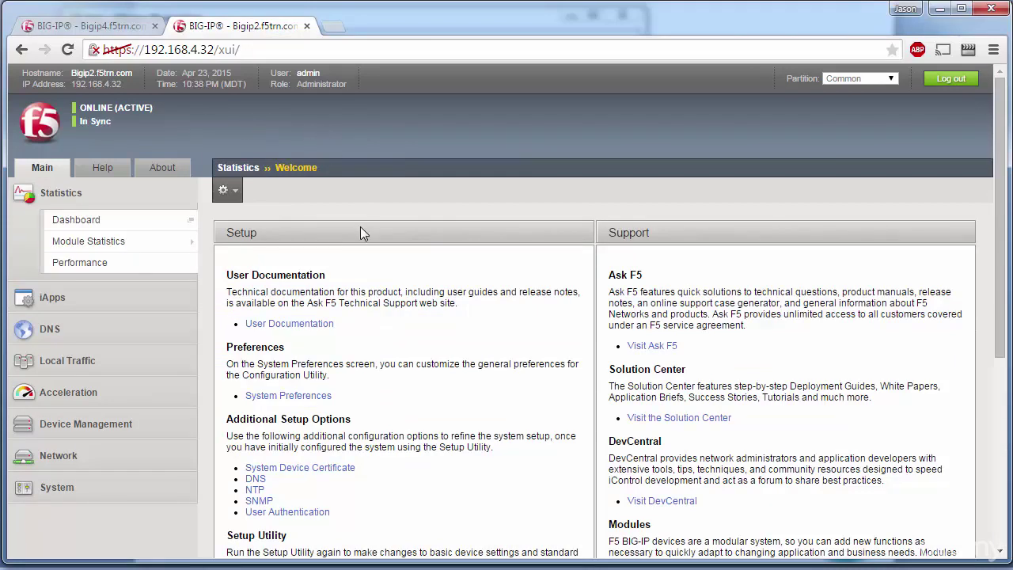
pyautogui.click(70, 489)
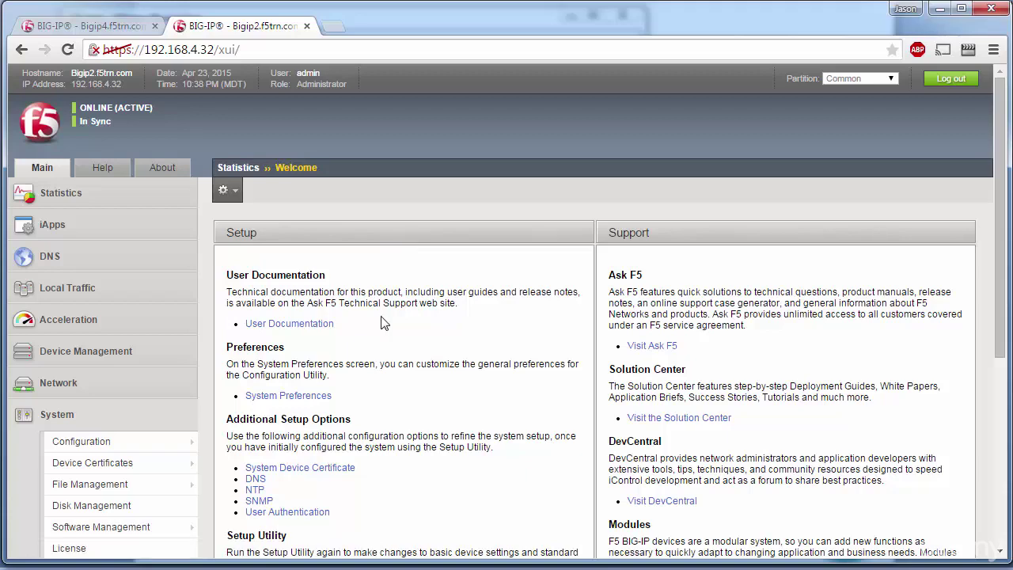
pyautogui.scroll(-3, 384, 321)
pyautogui.click(101, 401)
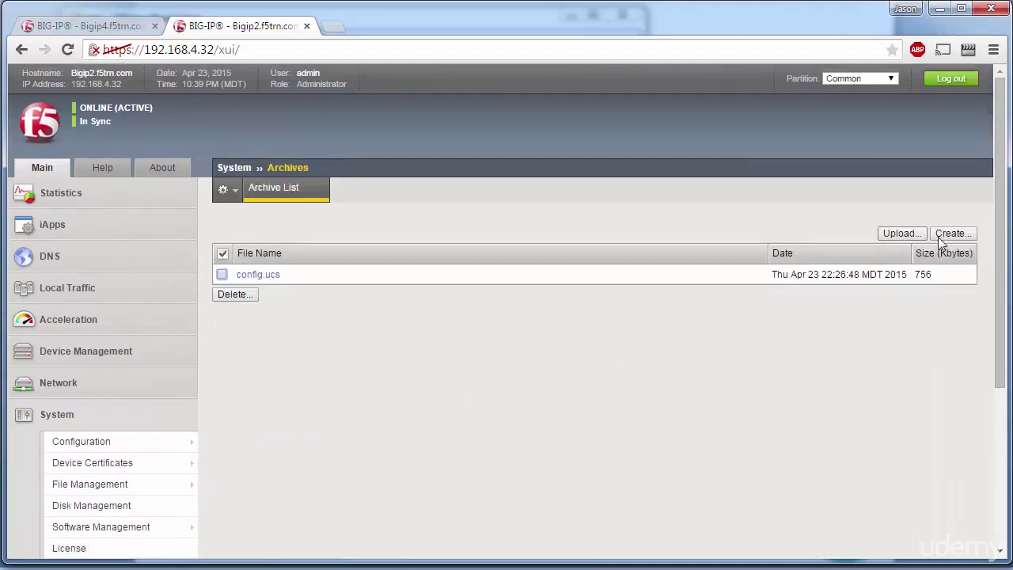
pyautogui.click(949, 234)
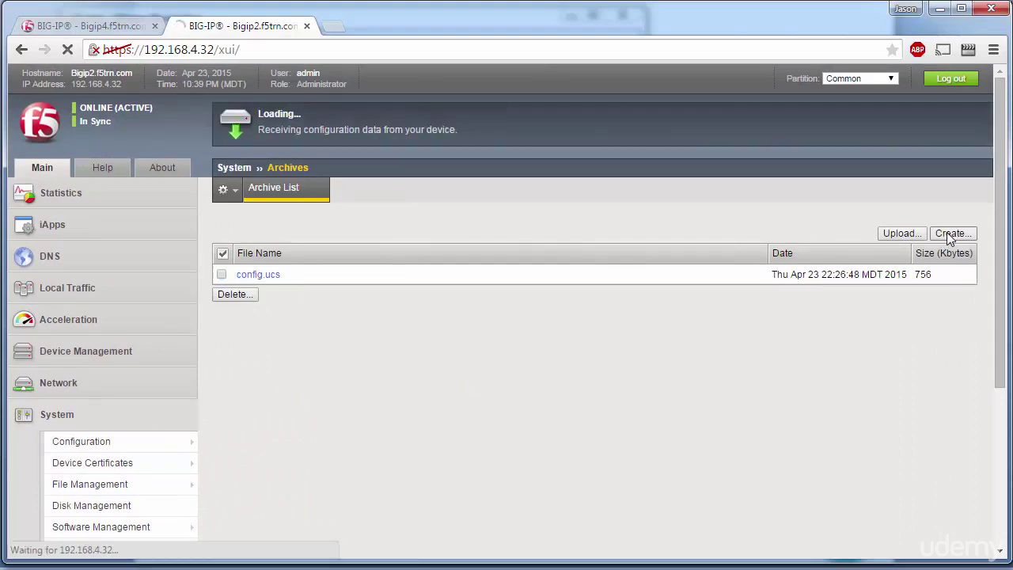
pyautogui.click(418, 231)
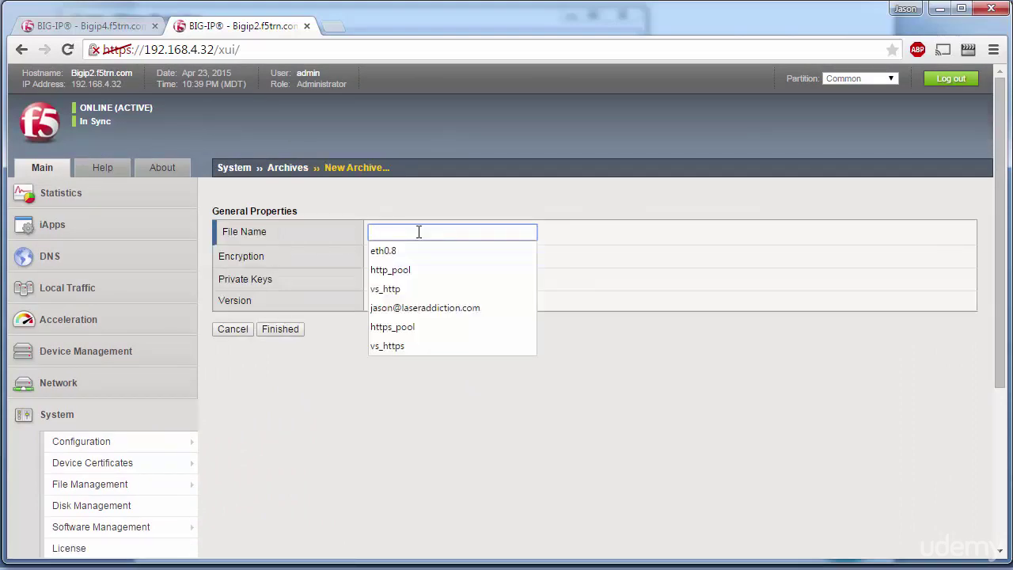
pyautogui.hotkey('ctrl', 'v')
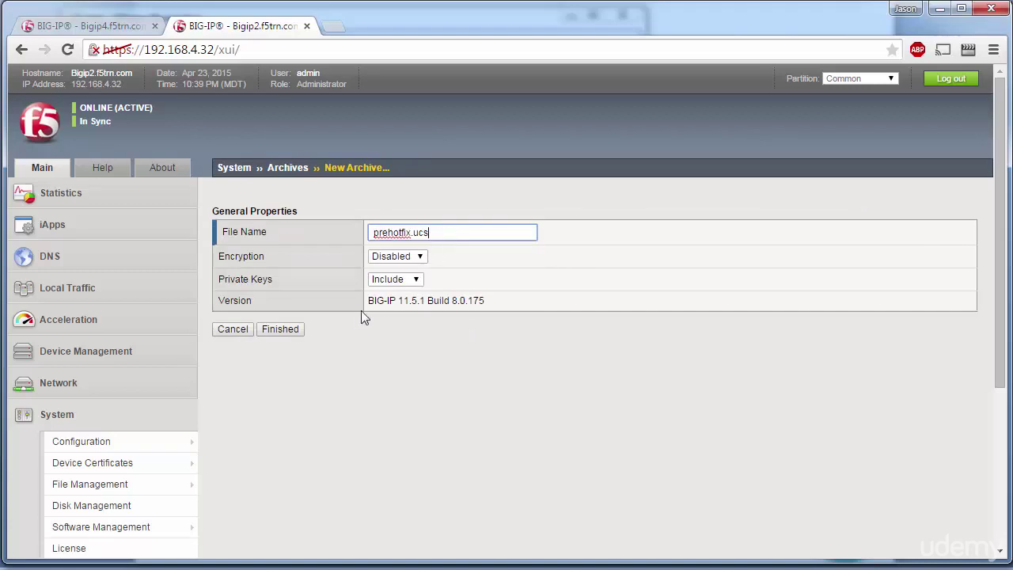
pyautogui.click(291, 328)
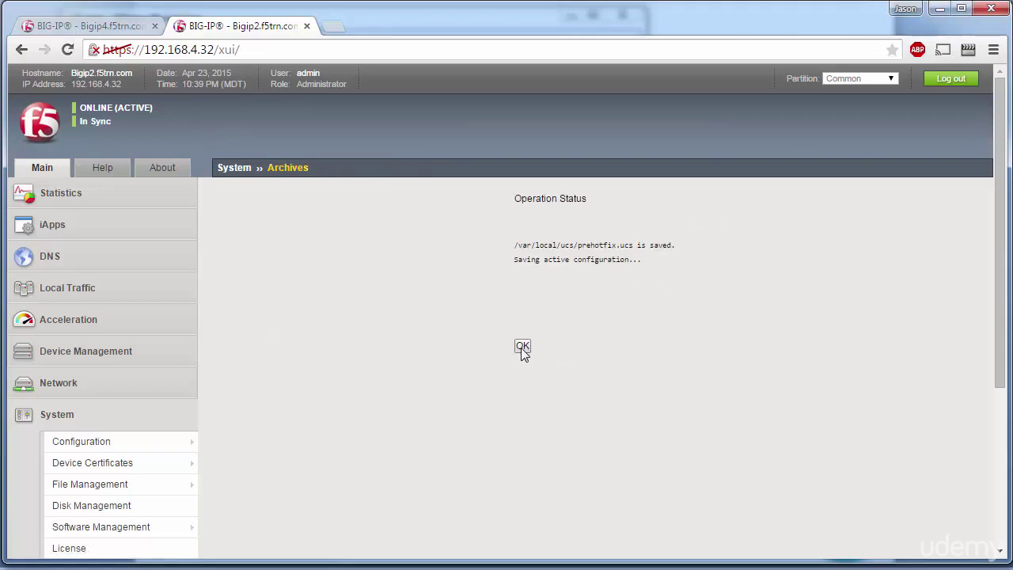
pyautogui.click(521, 348)
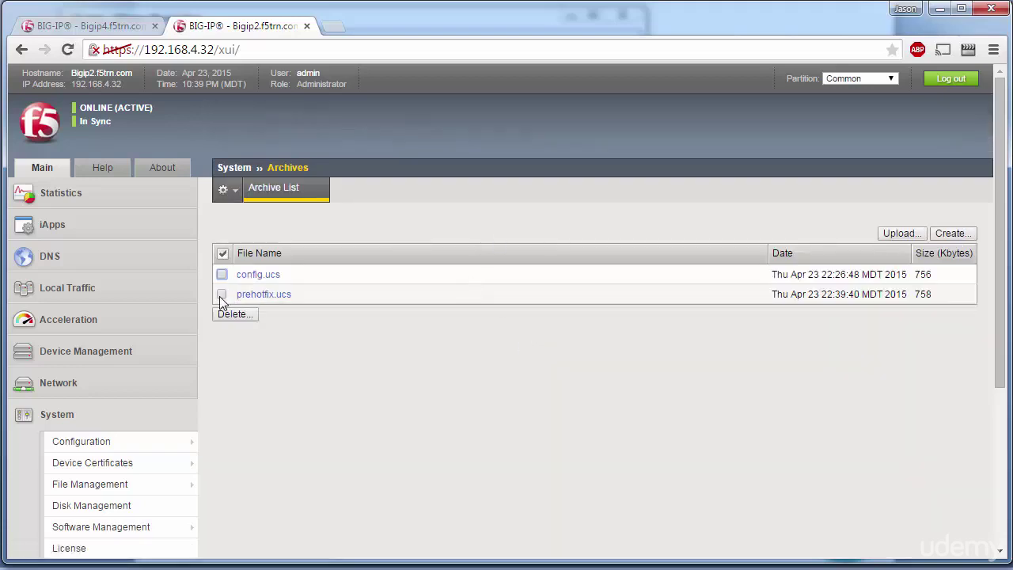
pyautogui.click(252, 295)
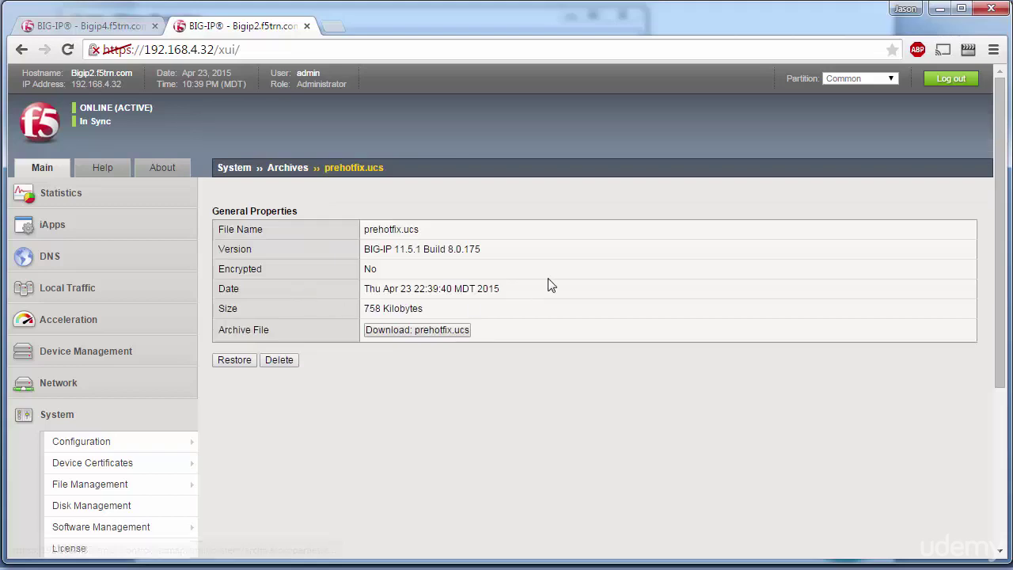
pyautogui.click(441, 330)
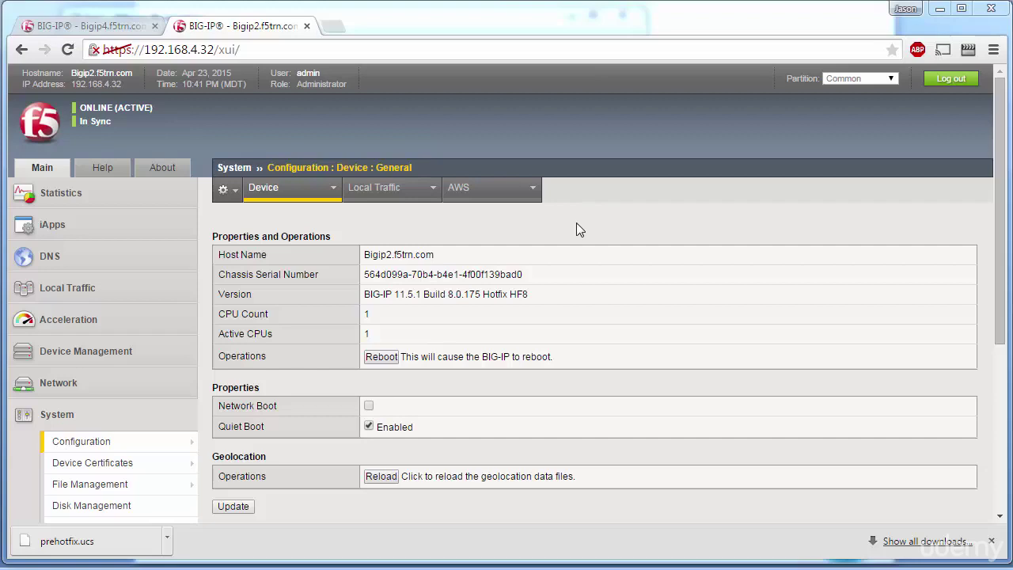
# - Review Bigip2's installed images and boot locations, inspect the activation properties of HD1.1, and return to the boot location list without activating it
pyautogui.scroll(-1, 576, 230)
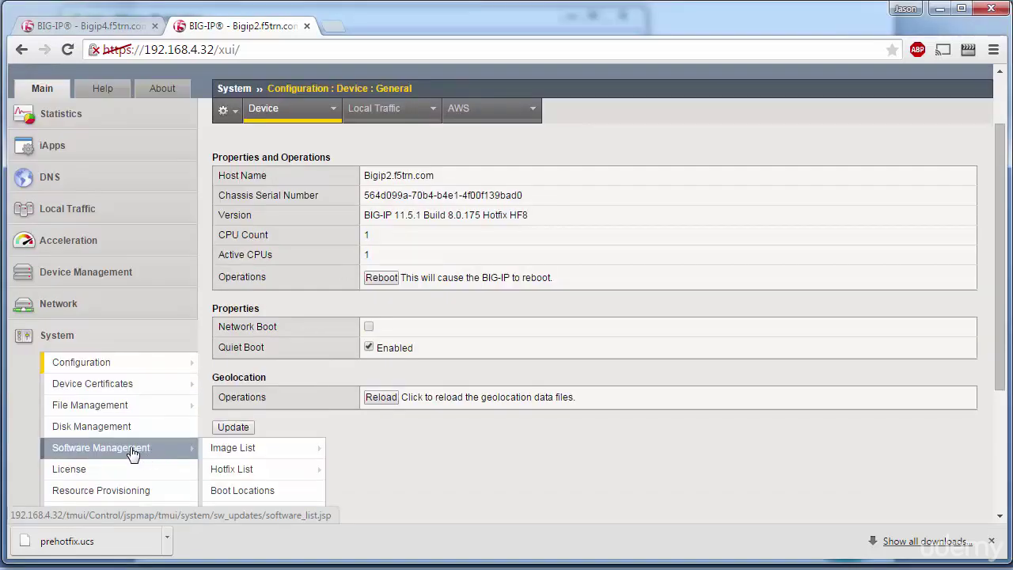
pyautogui.click(136, 451)
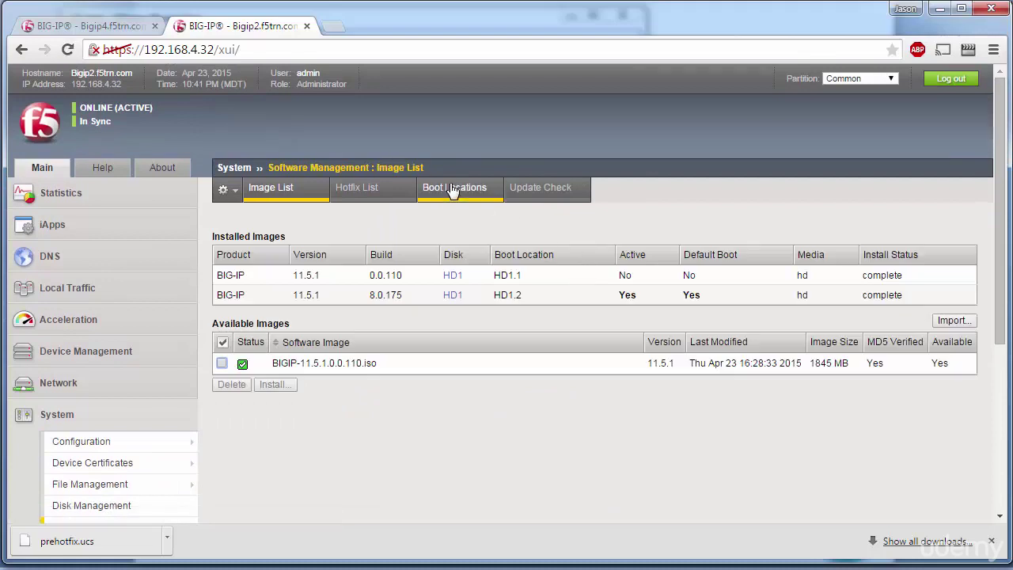
pyautogui.click(466, 192)
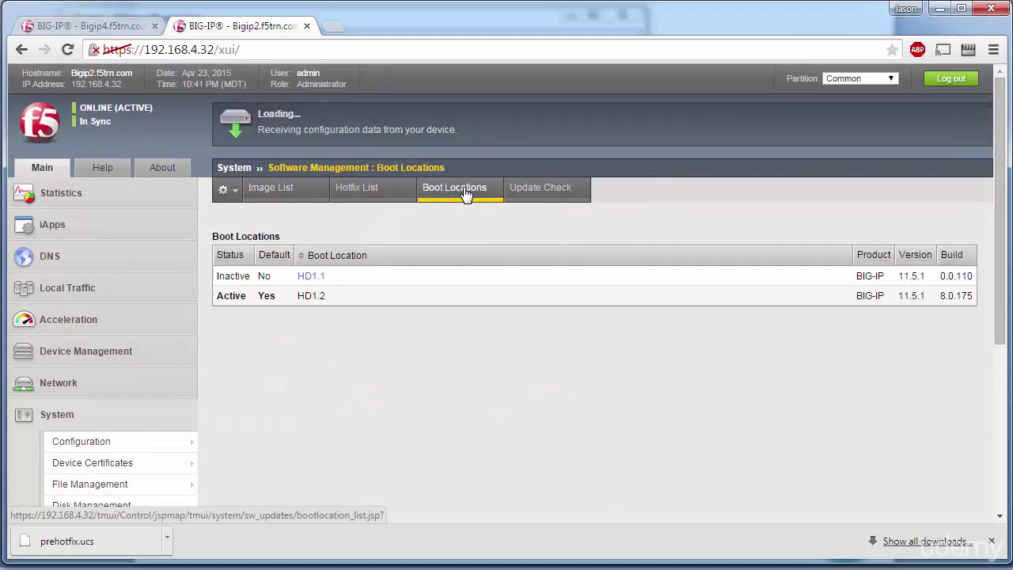
pyautogui.click(316, 278)
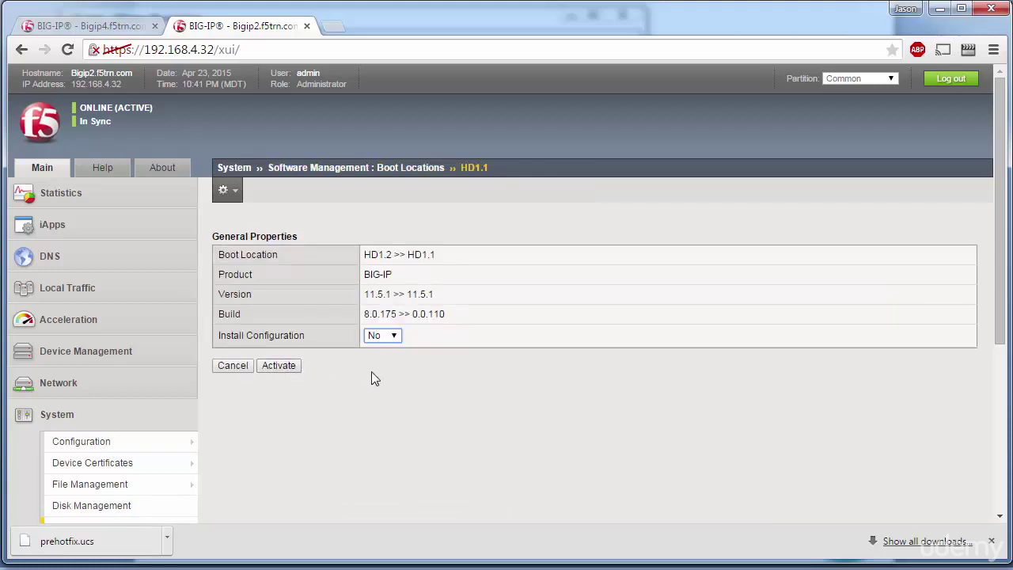
pyautogui.hotkey('alt', 'Left')
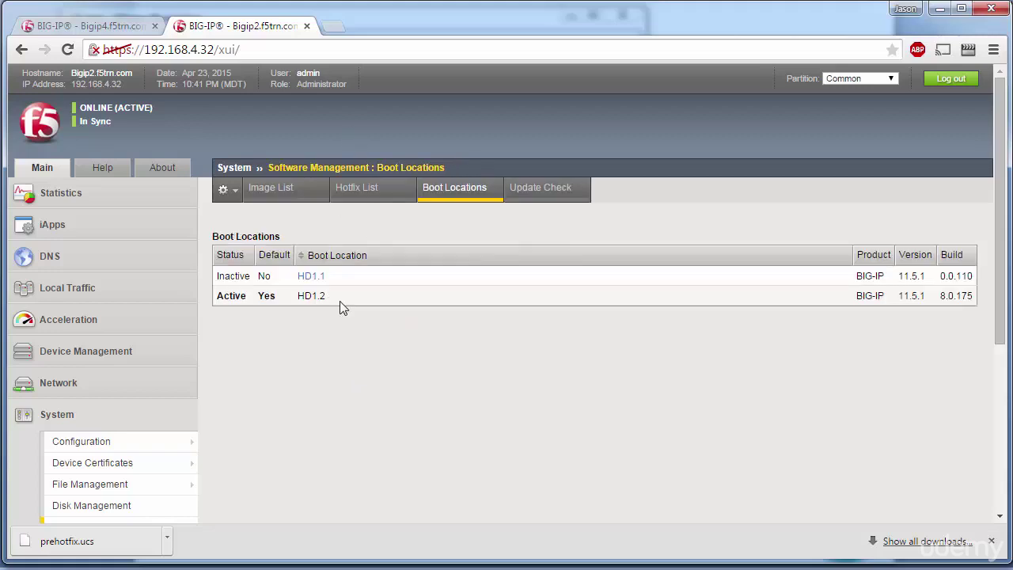